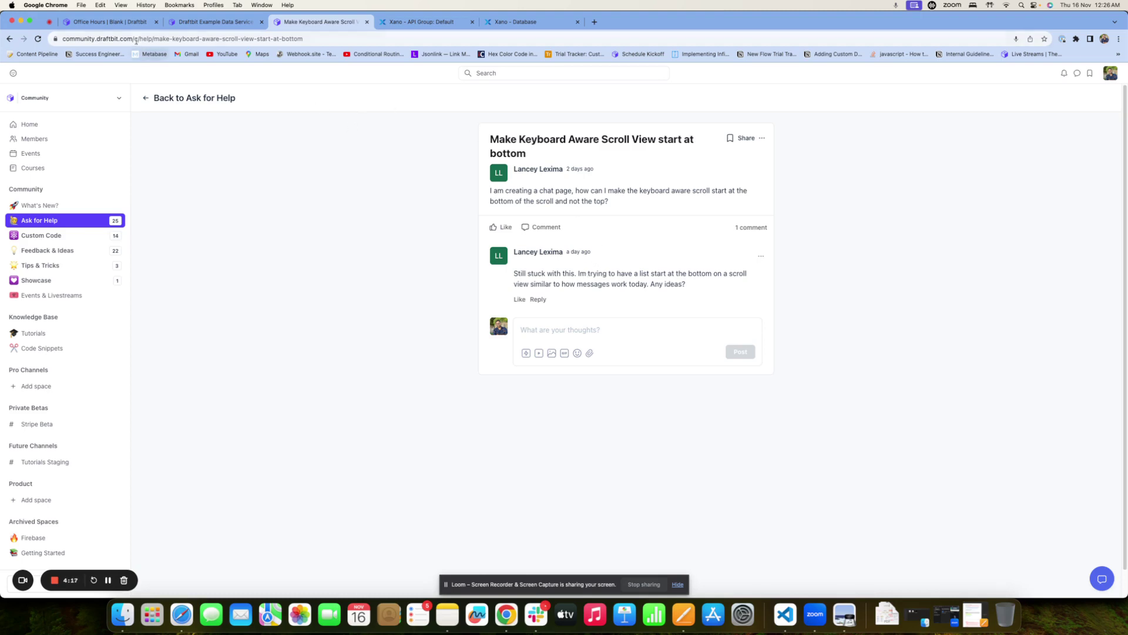
Switch from the community post back to the Draftbit Office Hours builder
click(106, 21)
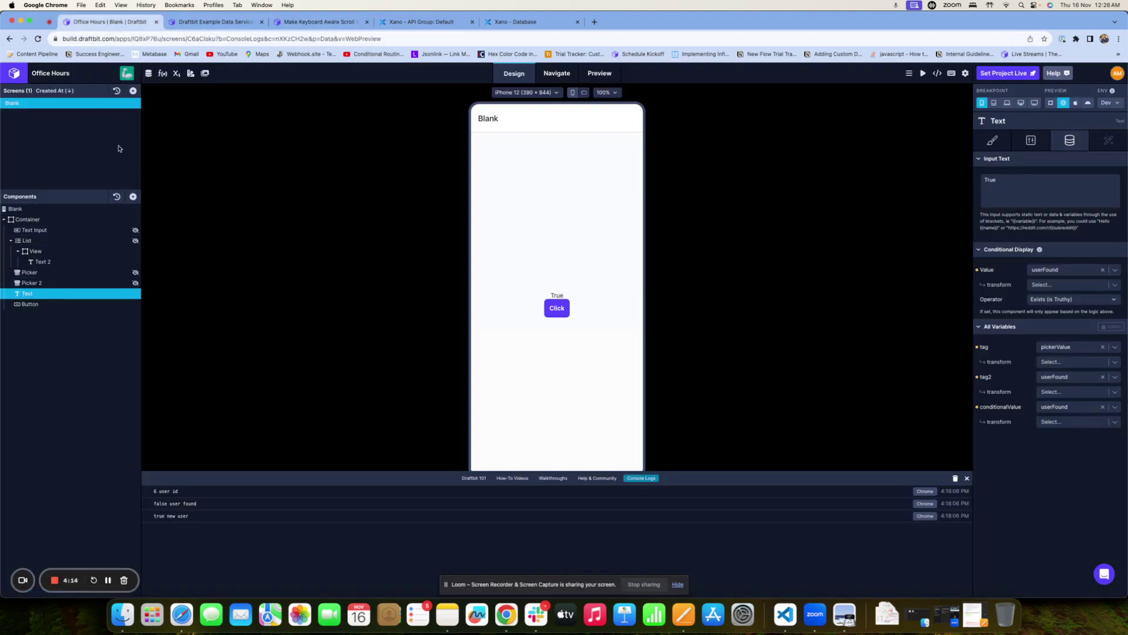
Add a blank screen named 'Keyboard Aware Scroll View Issue'
click(133, 91)
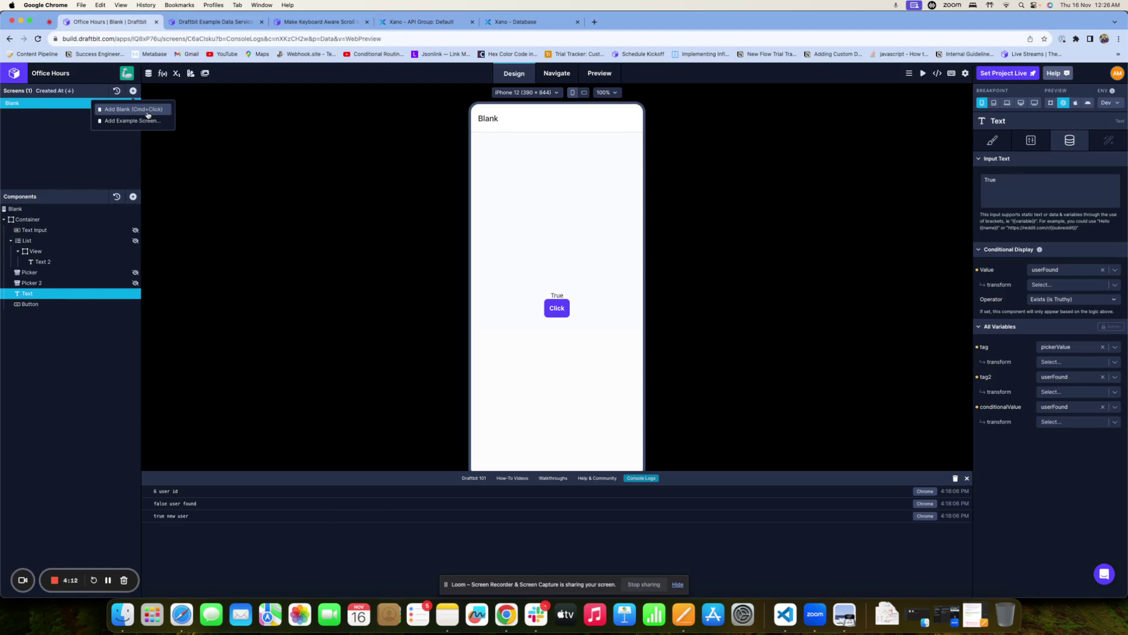
click(99, 109)
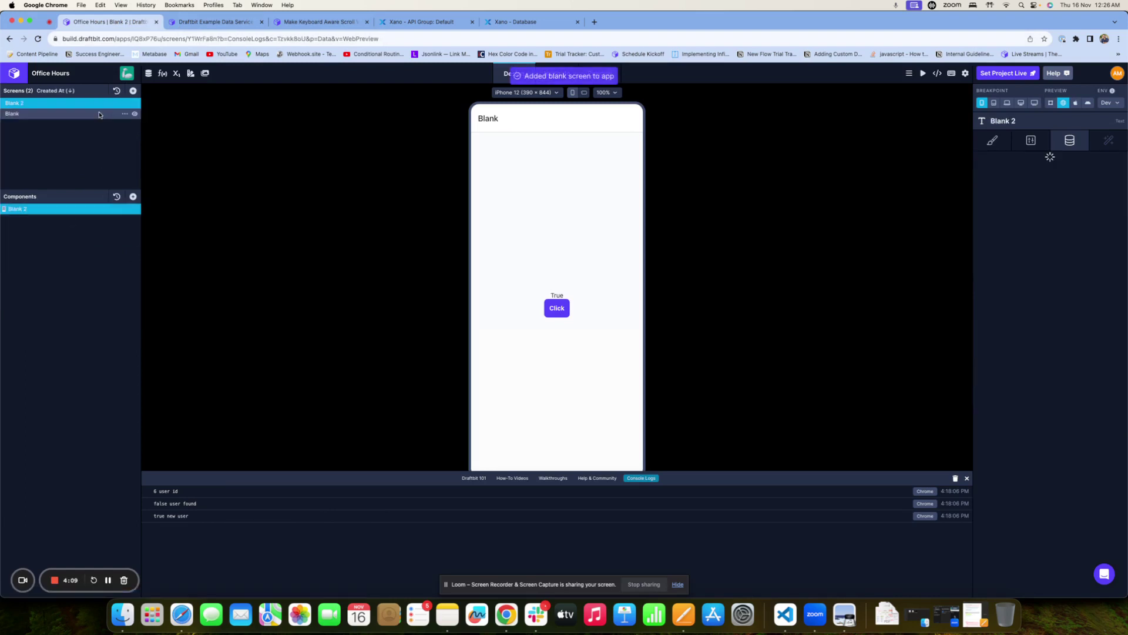
double_click(46, 104)
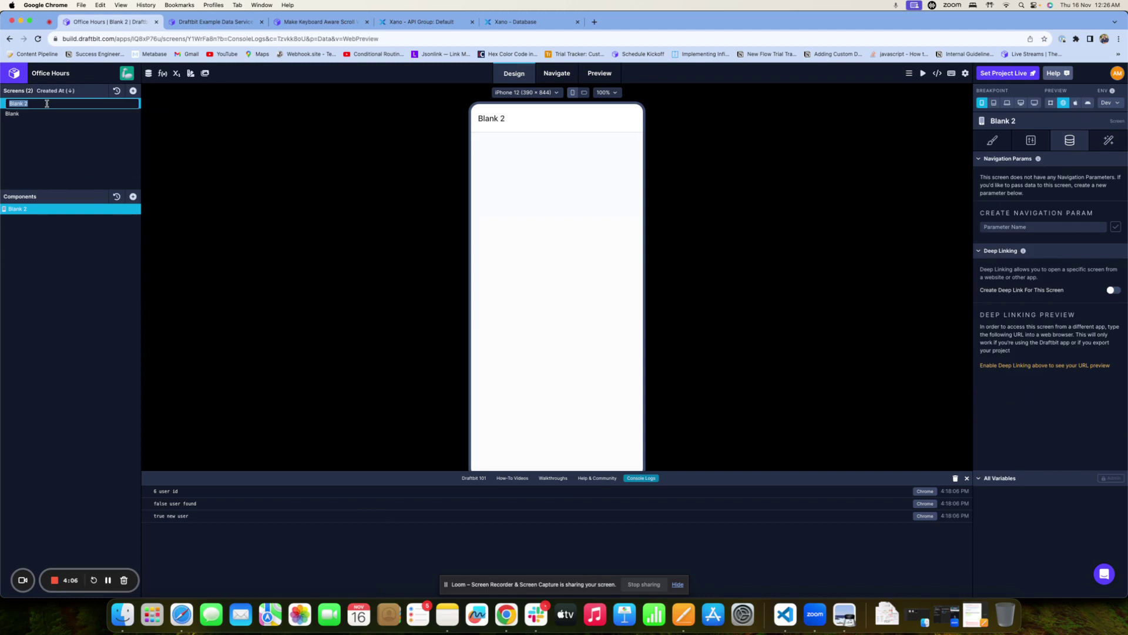
text(H)
key(Escape)
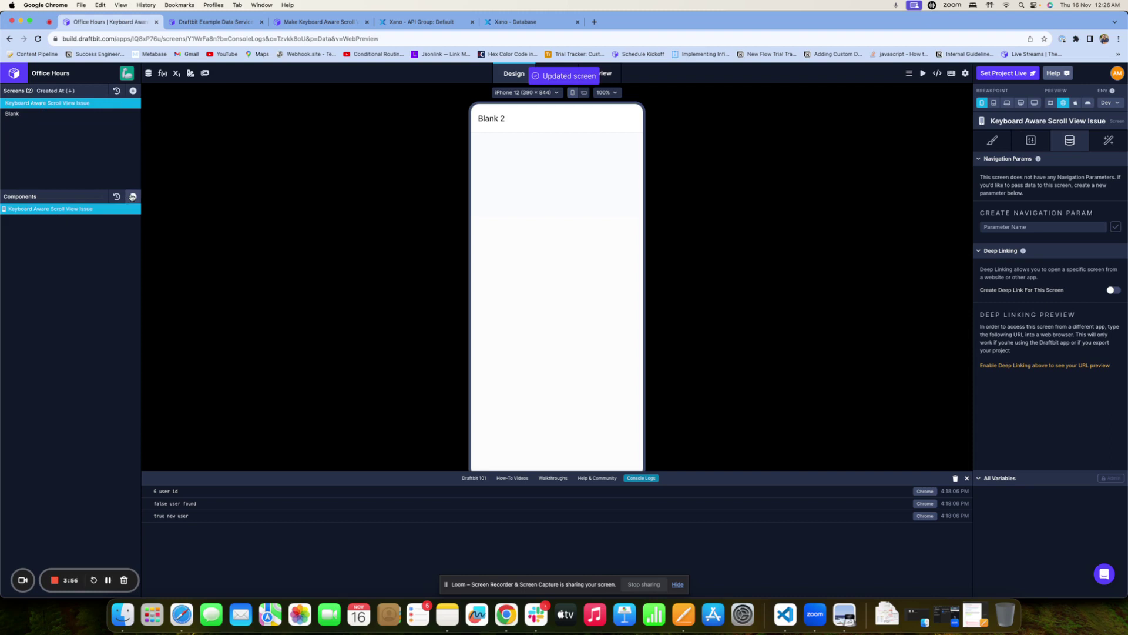
Add a View named Container with Flex 1 to the new screen
click(132, 196)
drag(171, 208, 37, 229)
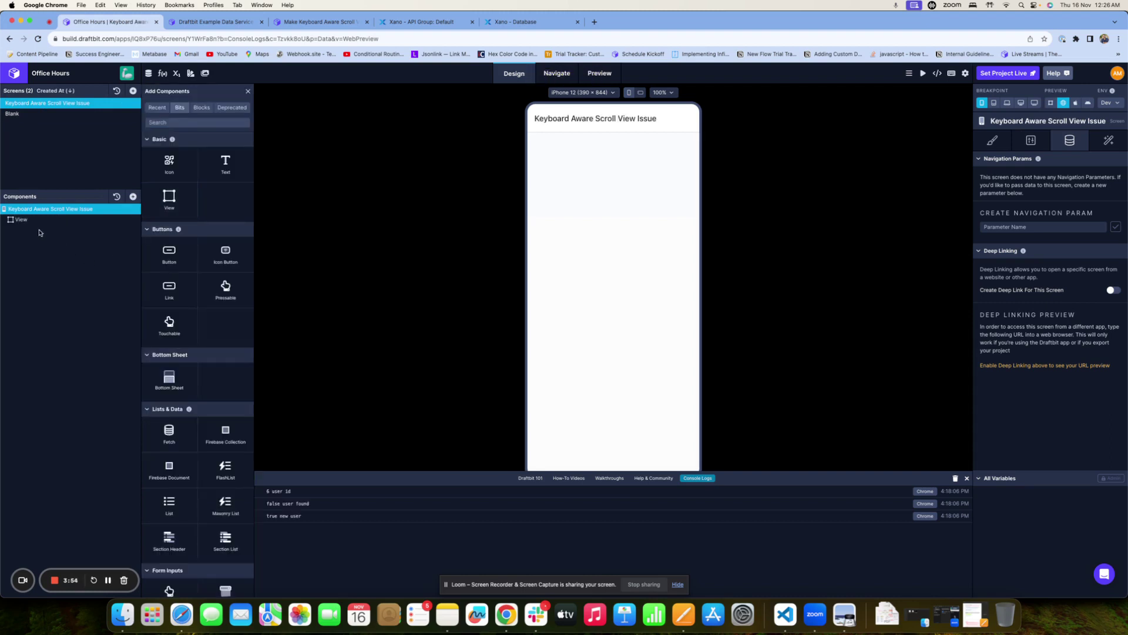
double_click(35, 219)
text(Co)
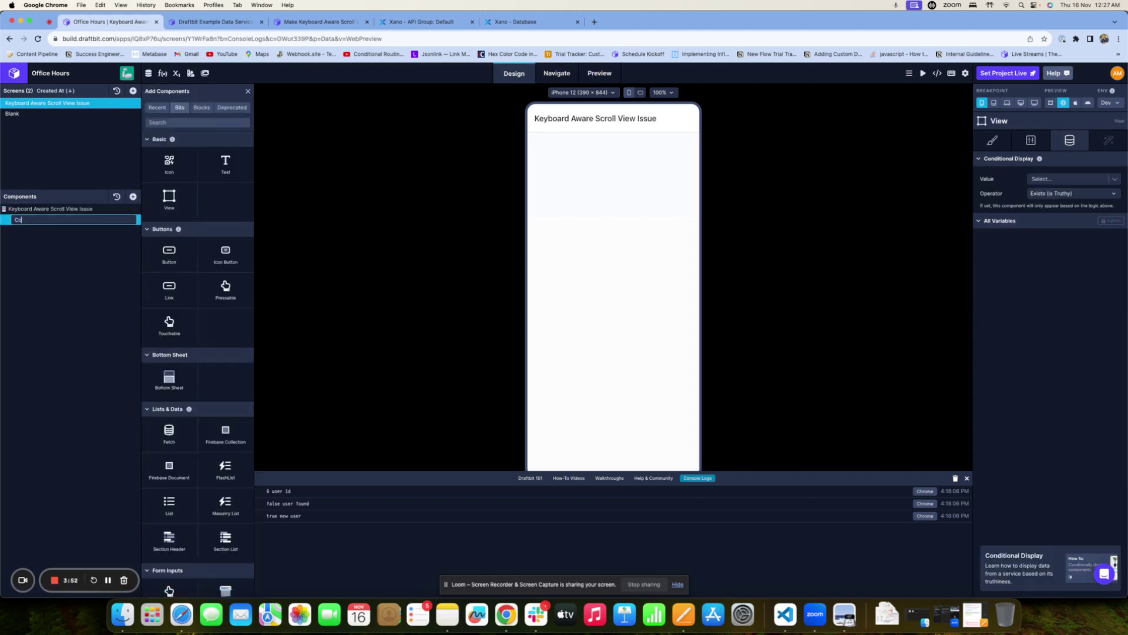
text(ntainer)
key(Return)
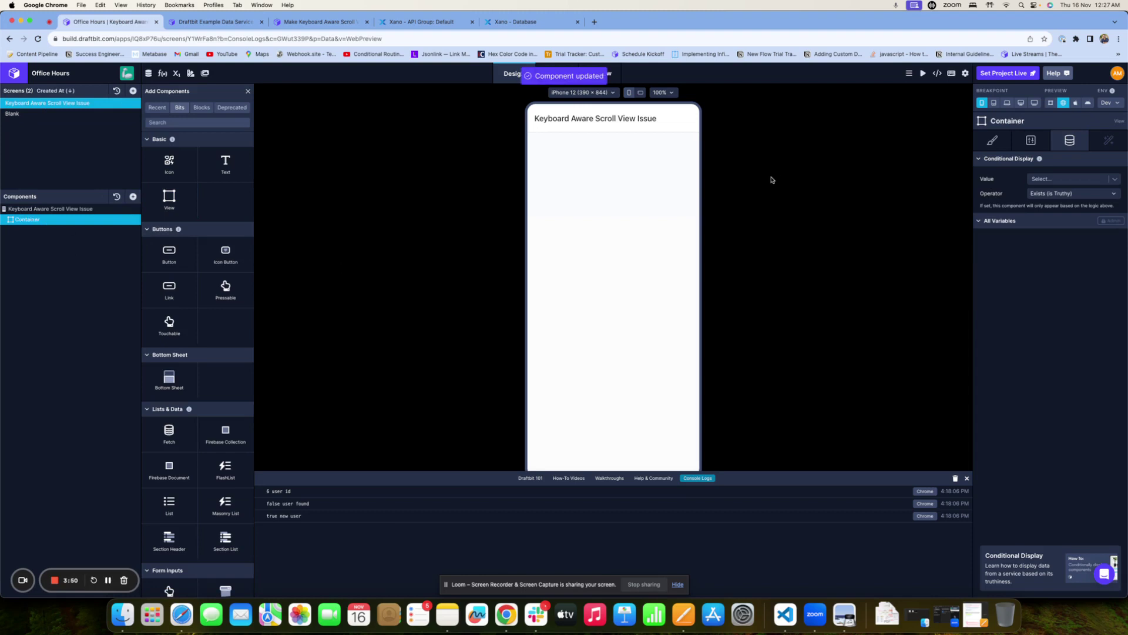
click(993, 141)
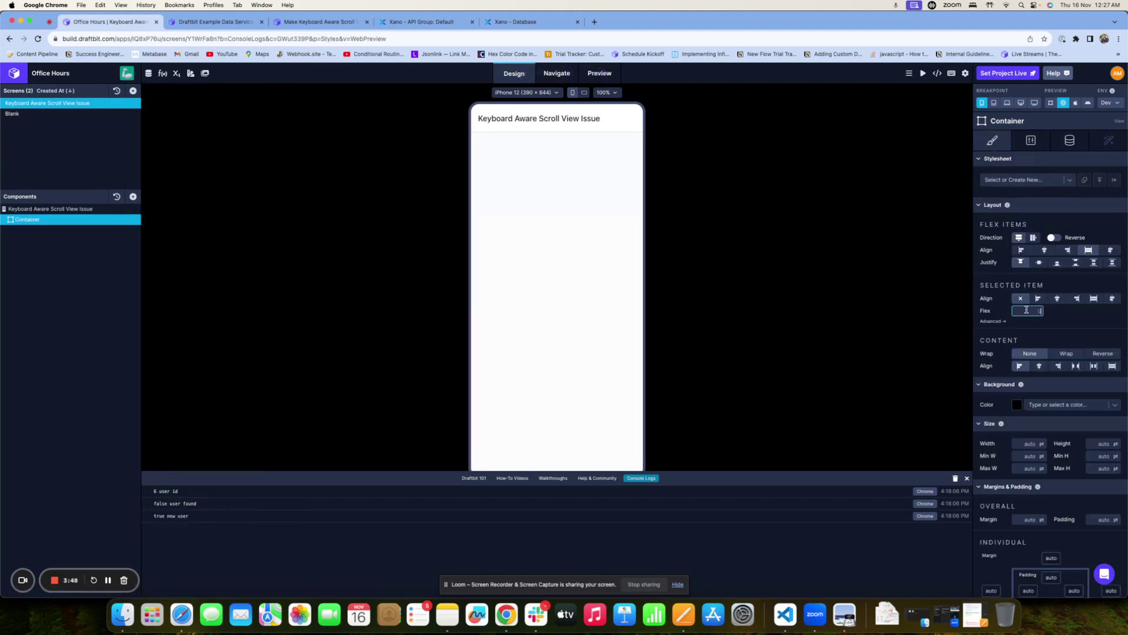
text(1)
click(133, 197)
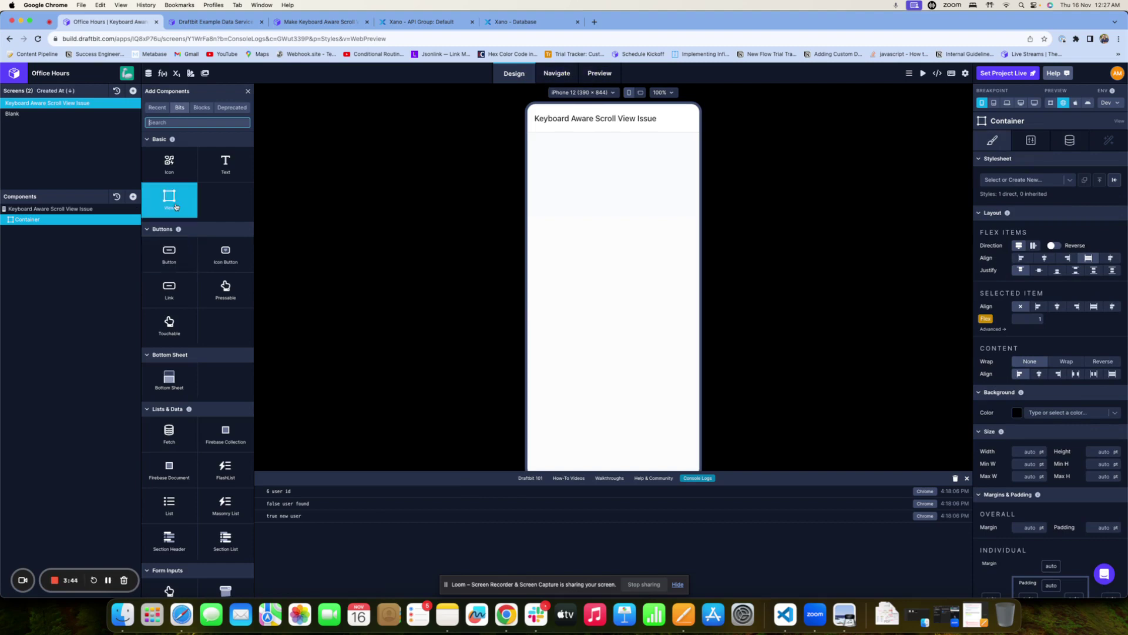
text(key)
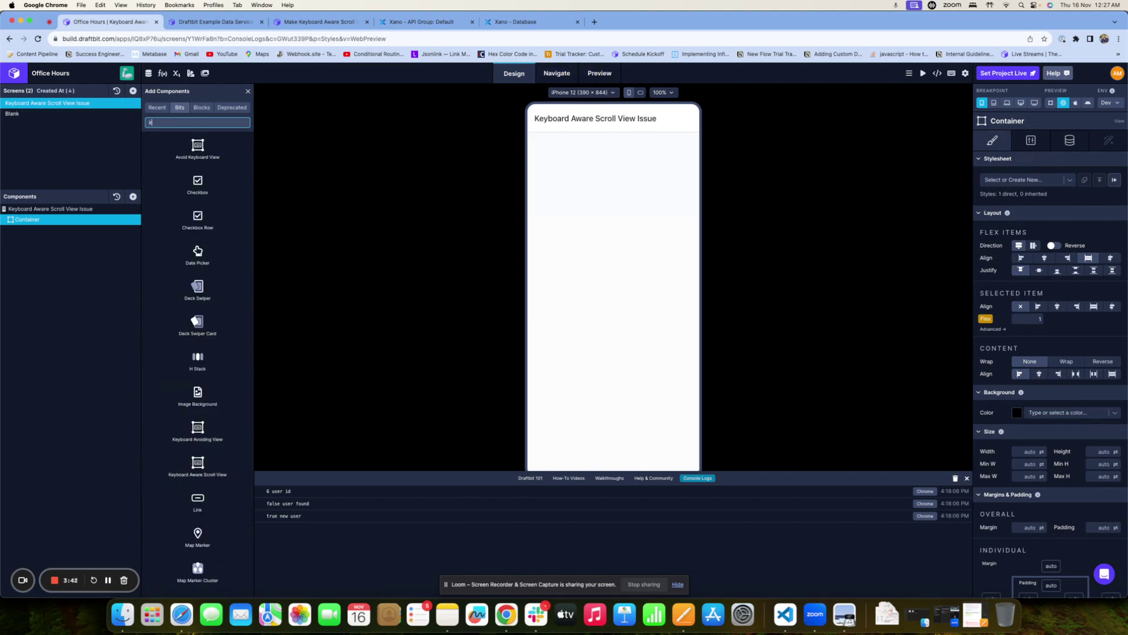
Nest a Keyboard Aware Scroll View inside Container with Flex 1
click(202, 218)
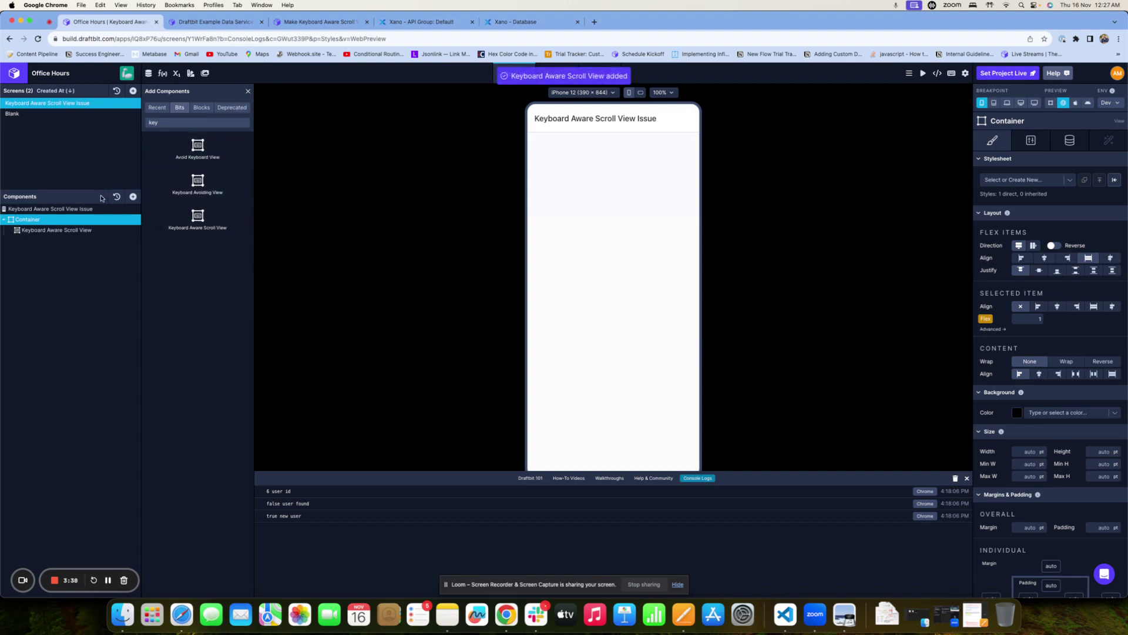
double_click(168, 122)
key(BackSpace)
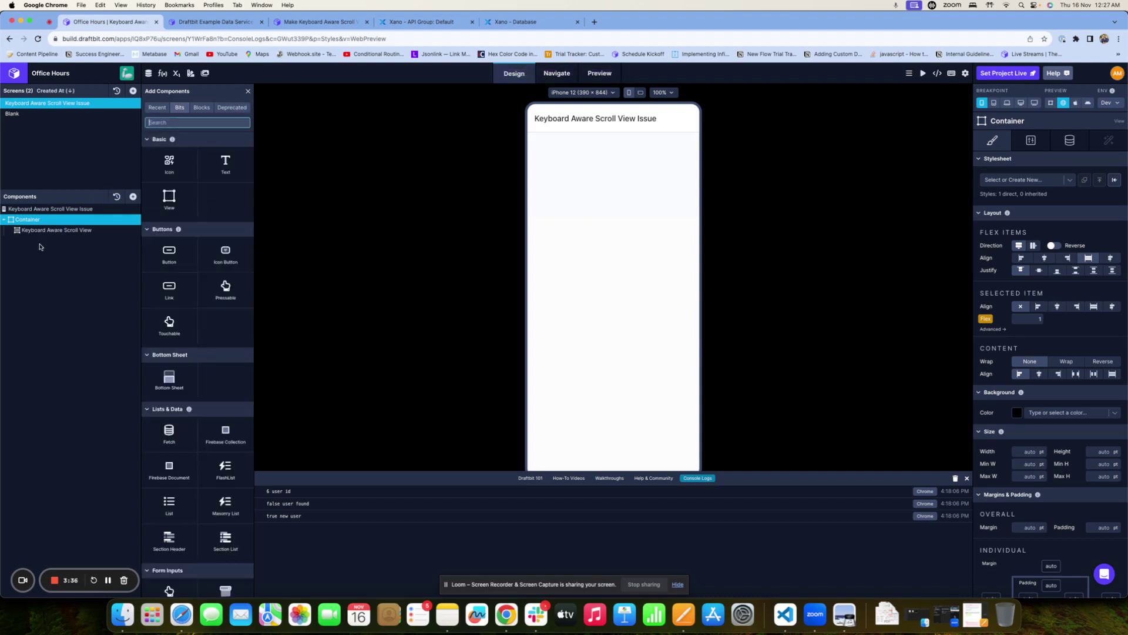
click(44, 230)
click(1024, 310)
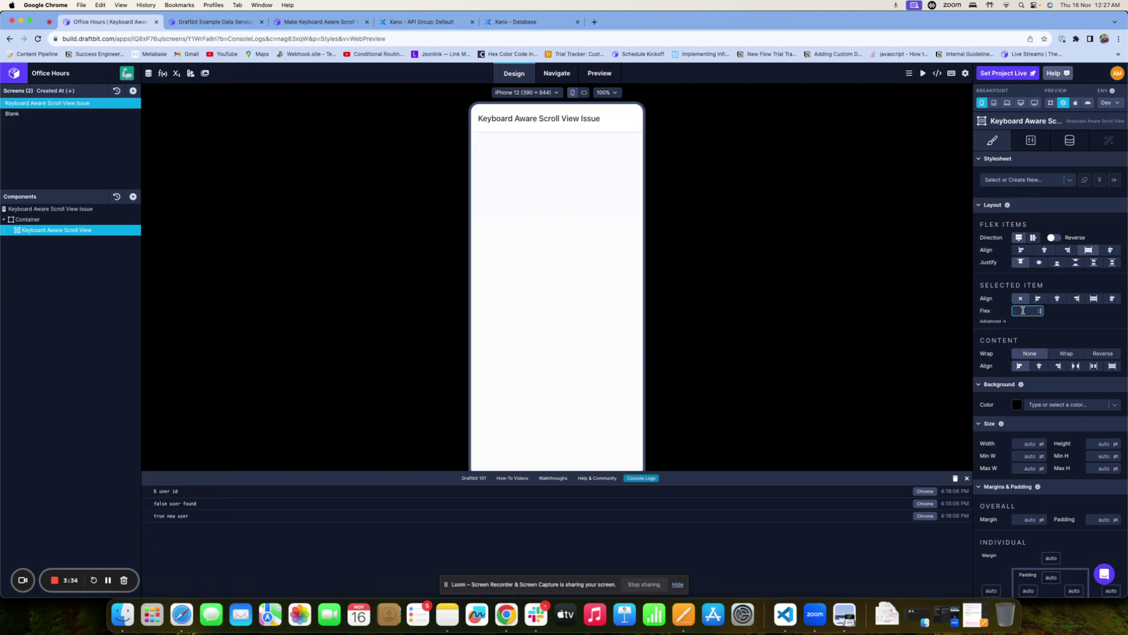
text(1)
key(Return)
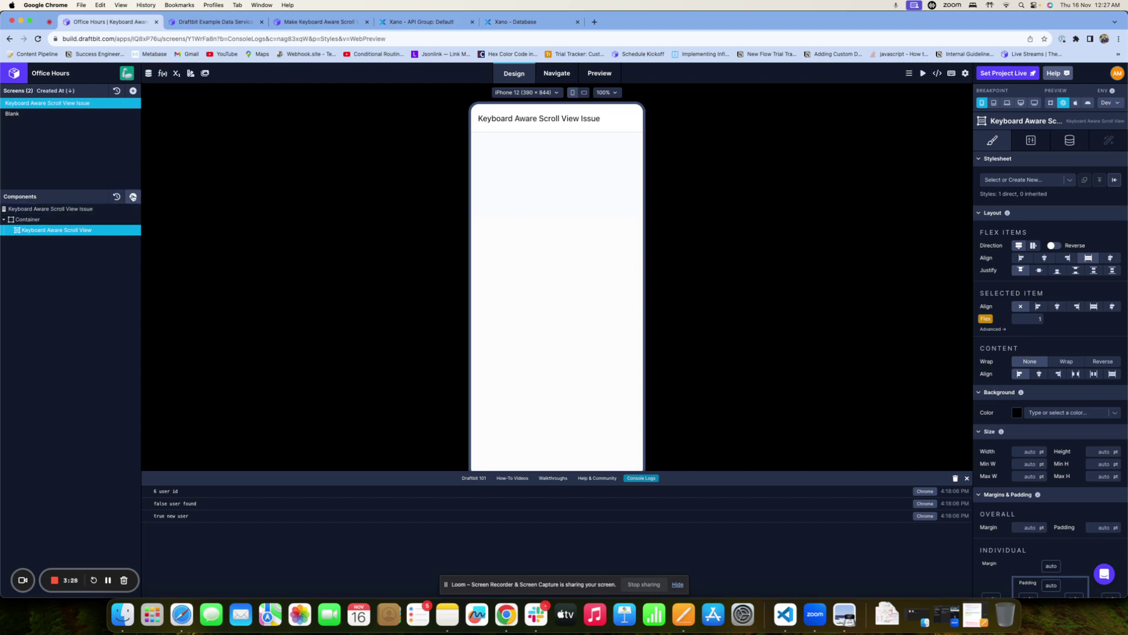
Add a Messages view with Flex 1 inside the scroll view
click(133, 196)
drag(191, 206, 34, 241)
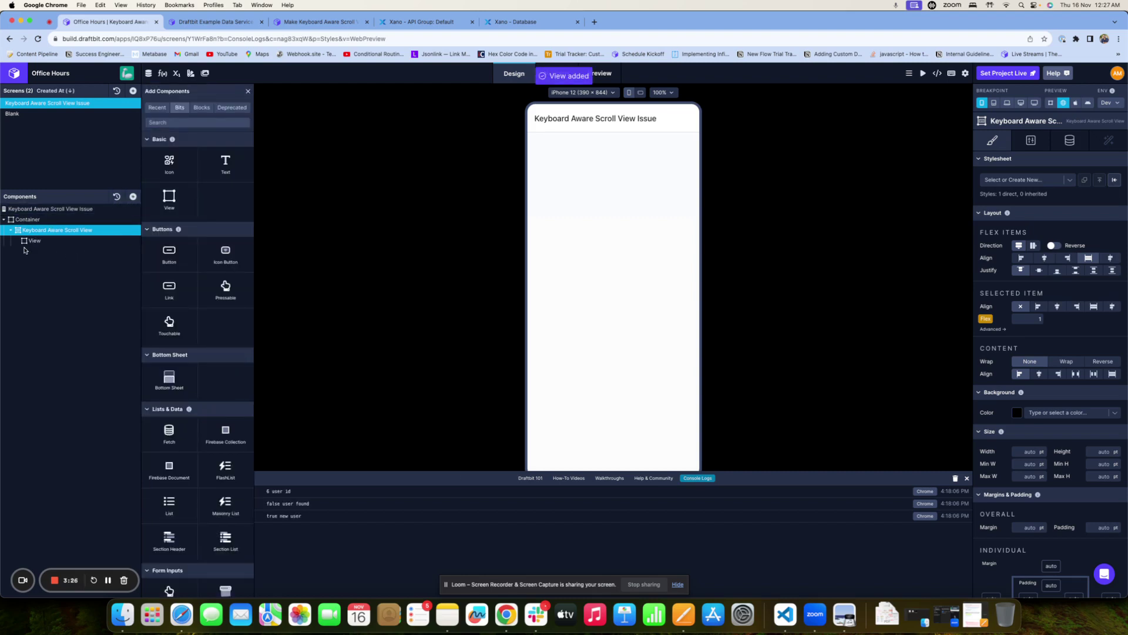
double_click(34, 241)
text(Mes)
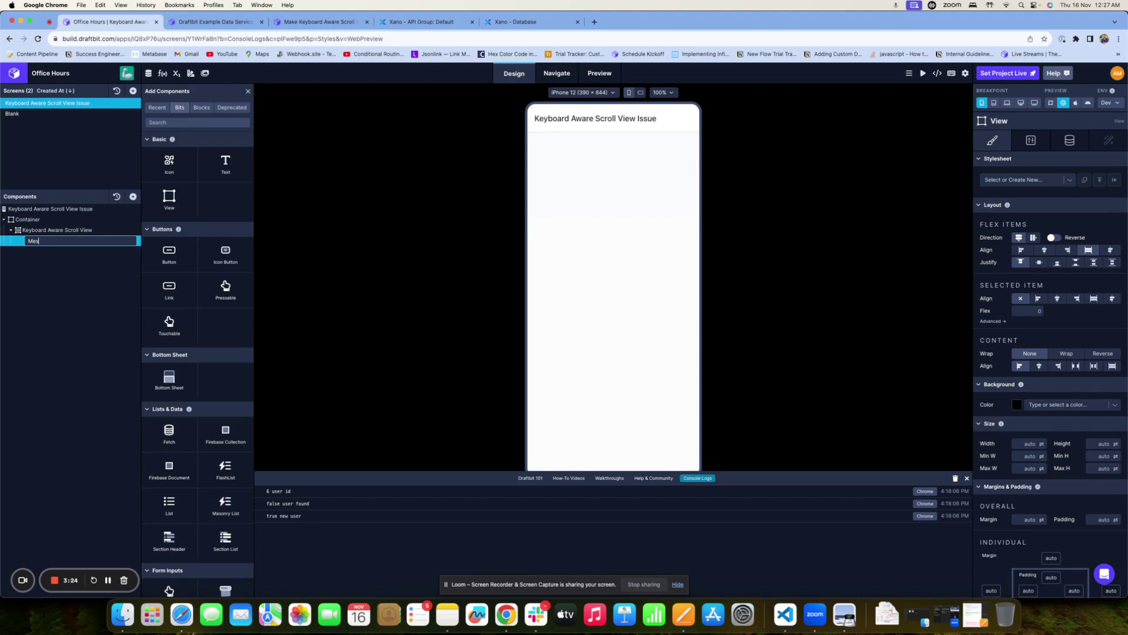
text(es)
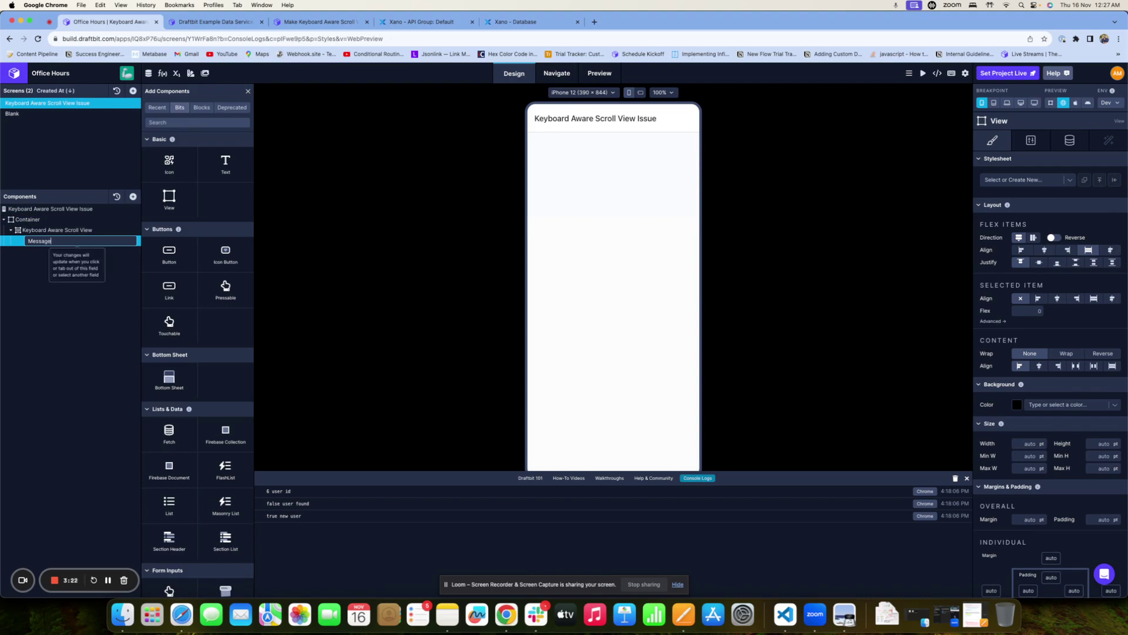
key(Return)
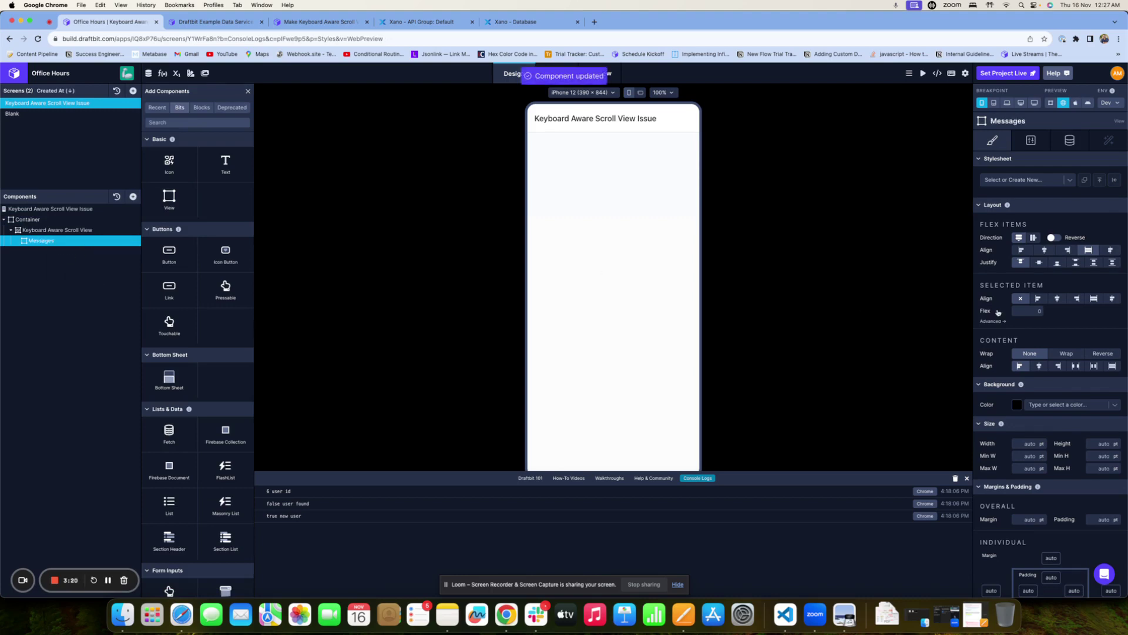
click(1023, 312)
text(1)
key(Return)
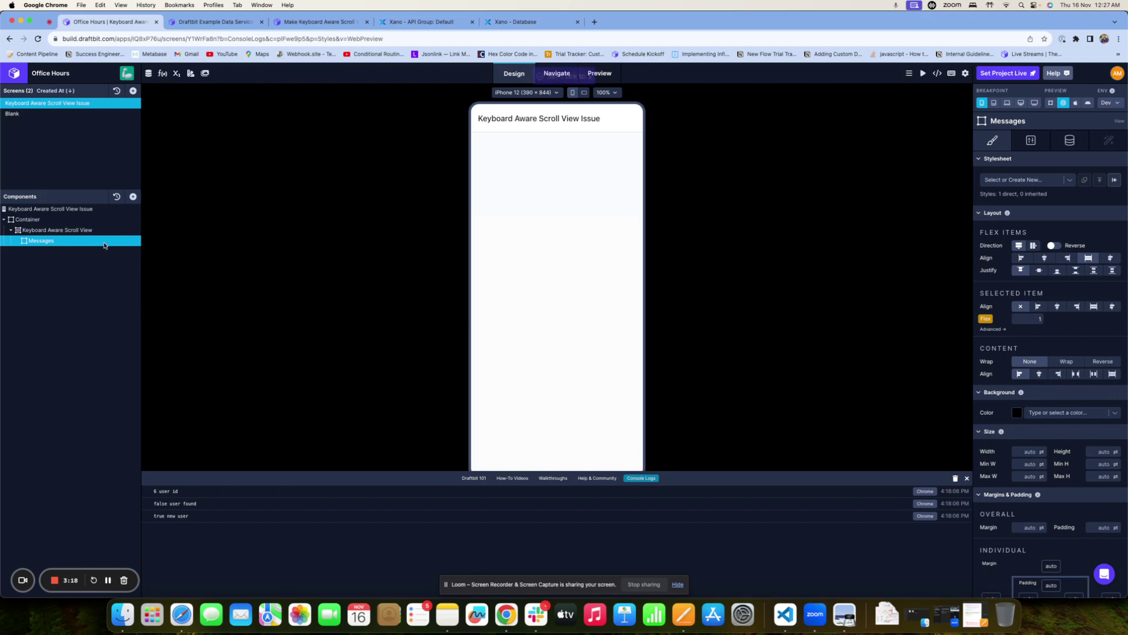
Add a second view below Messages named Input Container
click(57, 229)
click(132, 197)
click(169, 196)
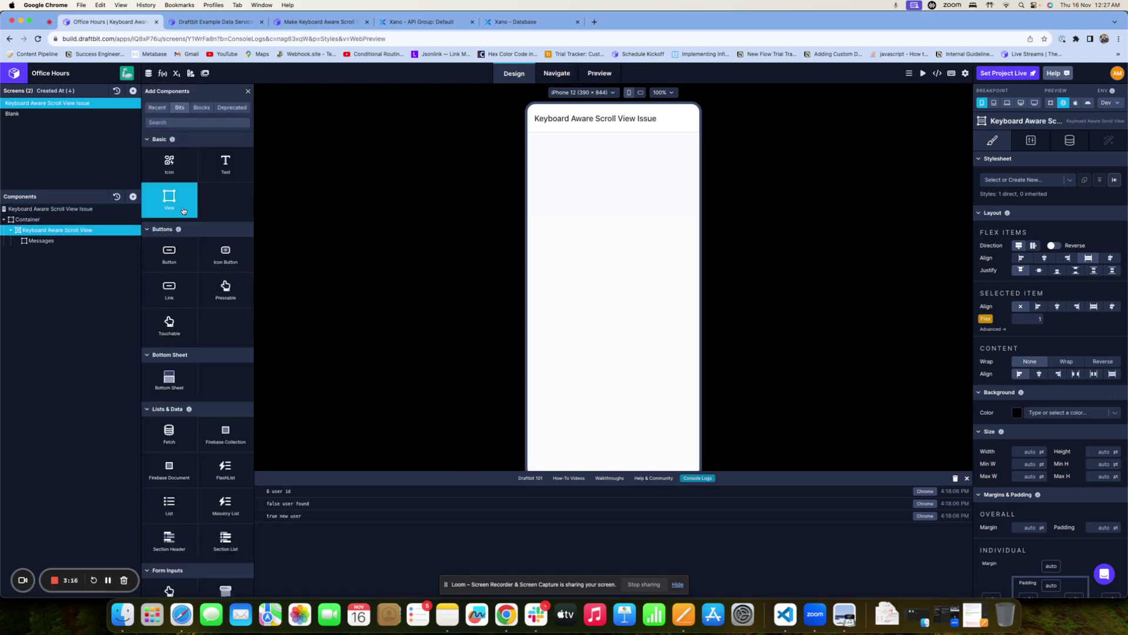
double_click(35, 251)
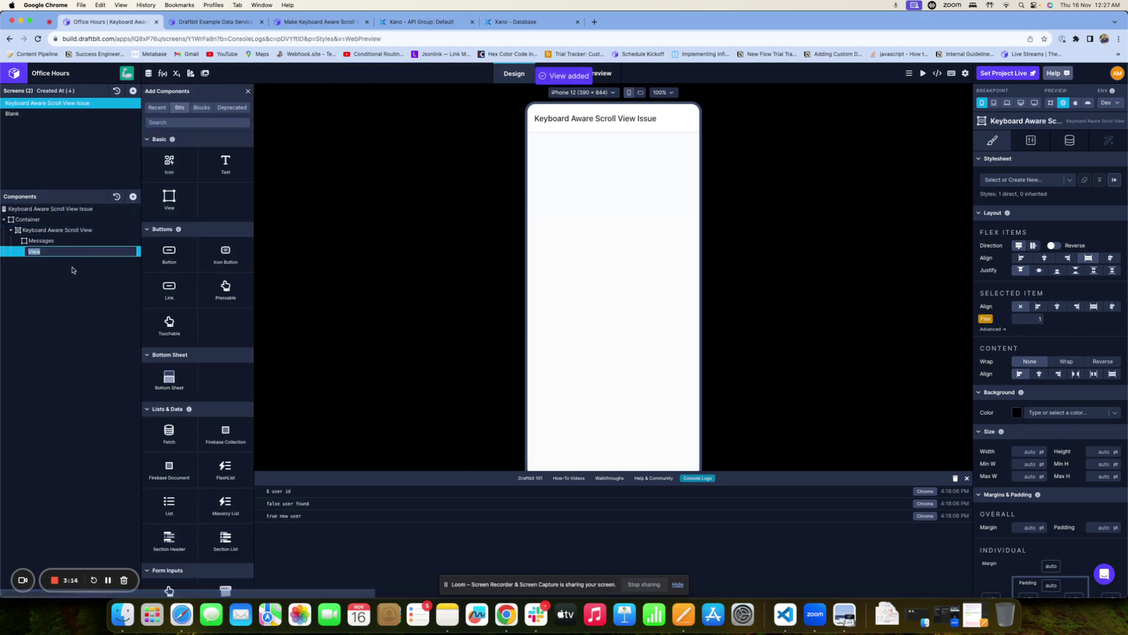
text(Input Con)
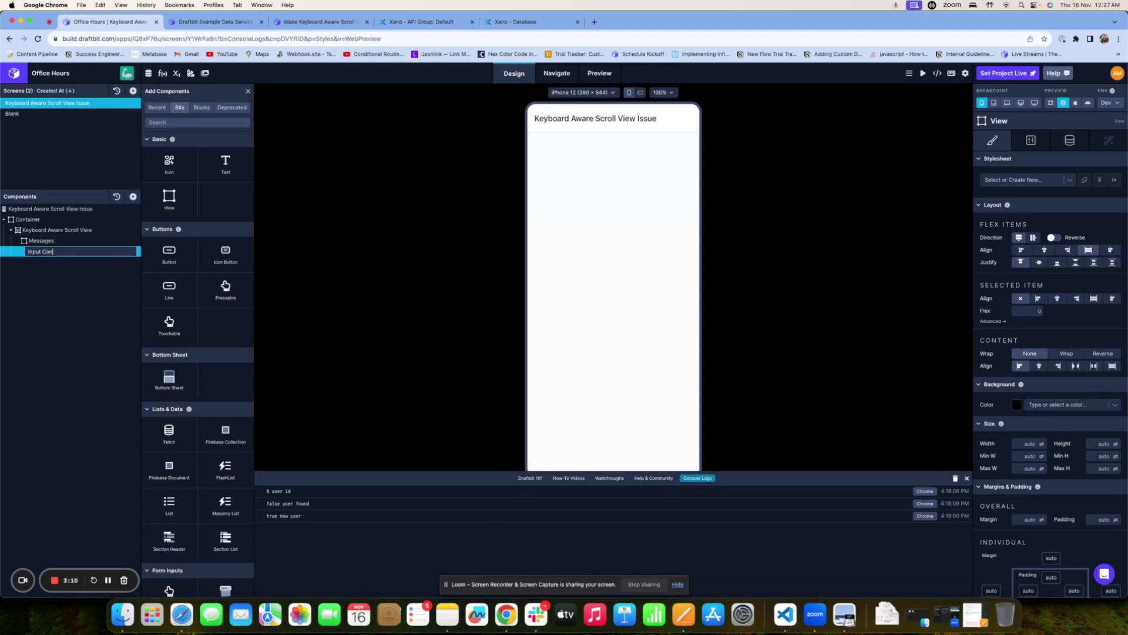
text(tainer)
key(Return)
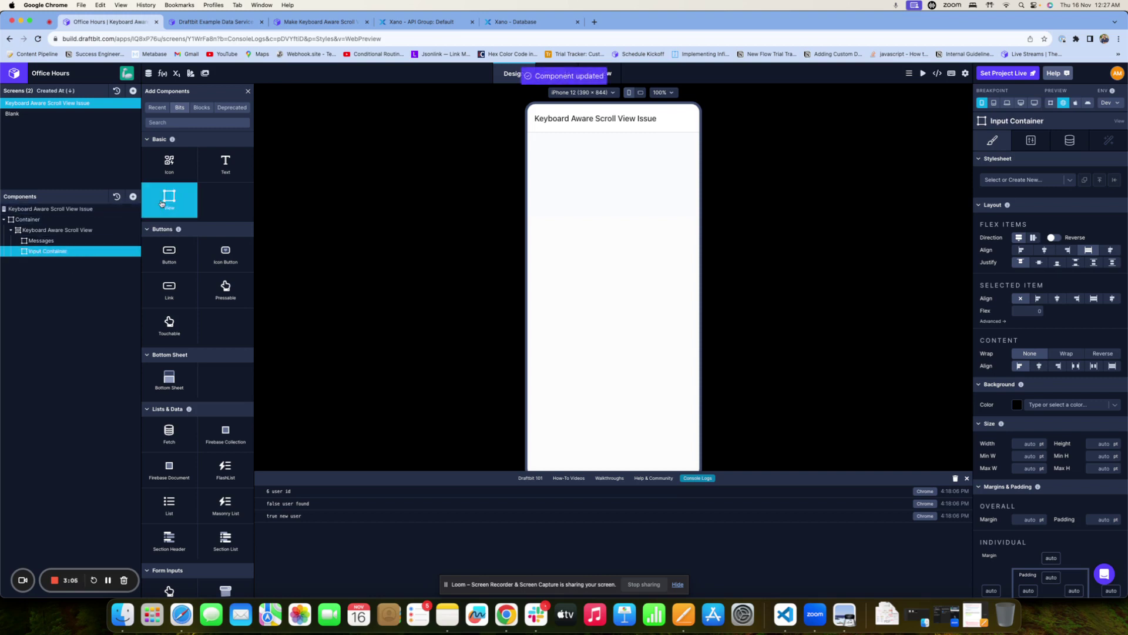
Add a view inside Input Container named Input Field Container
click(162, 204)
double_click(53, 263)
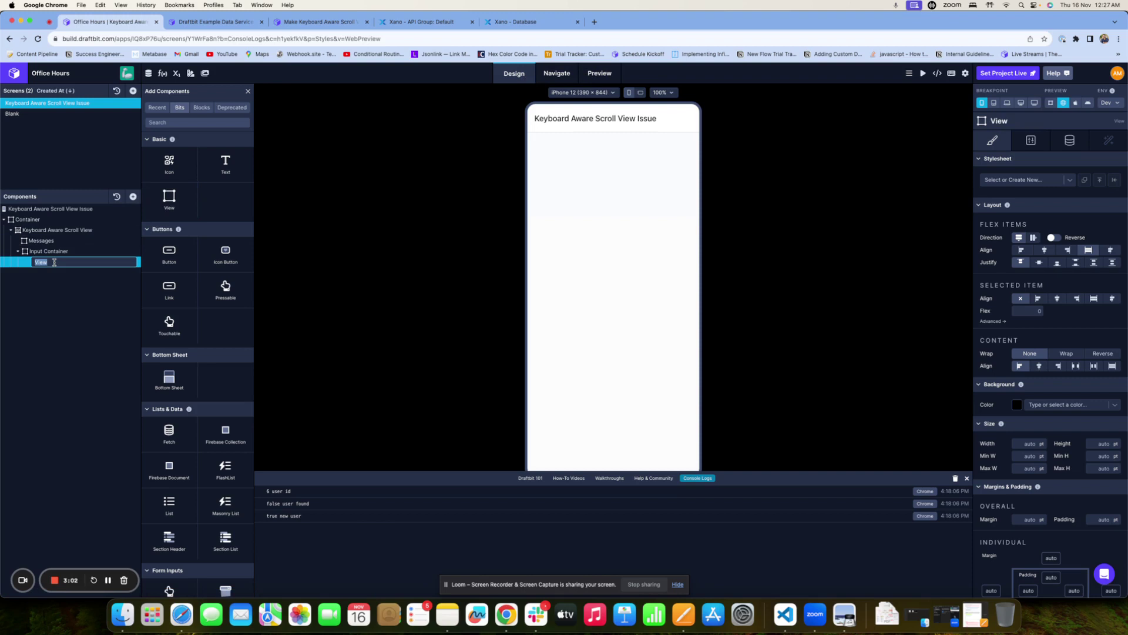
text(Input Field Containe)
text(r)
key(Return)
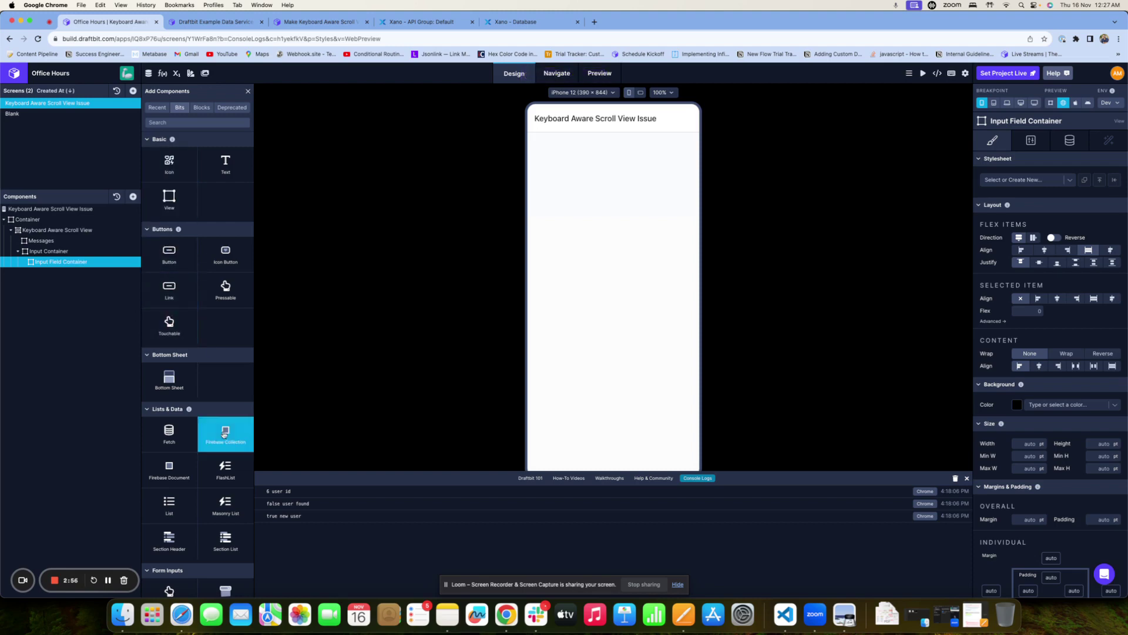
Place a Text Input in Input Field Container and an Icon Button in Input Container
click(165, 123)
text(input)
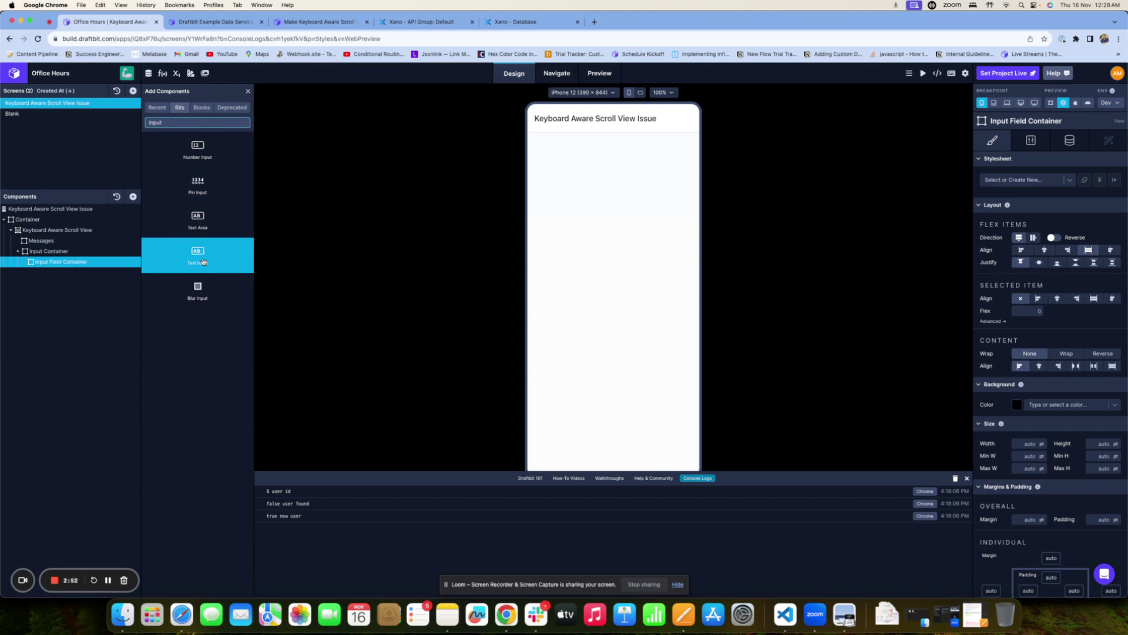
drag(203, 263, 55, 261)
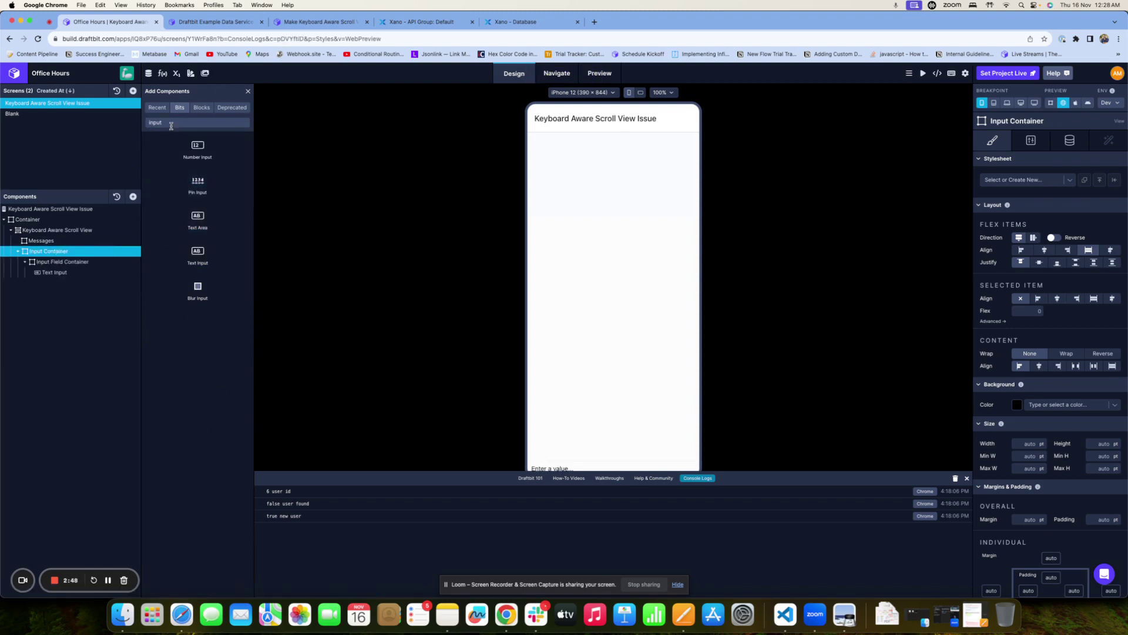
click(198, 122)
key(super+a)
key(BackSpace)
text(butt)
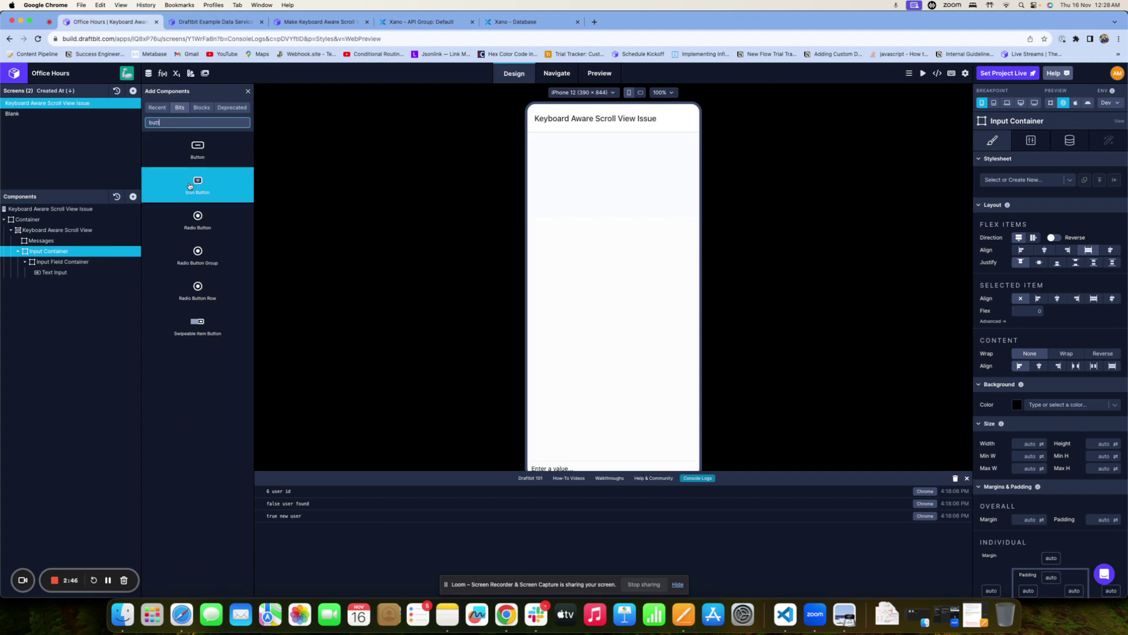
mouse_move(207, 187)
mouse_down()
mouse_move(125, 261)
mouse_move(88, 272)
mouse_up()
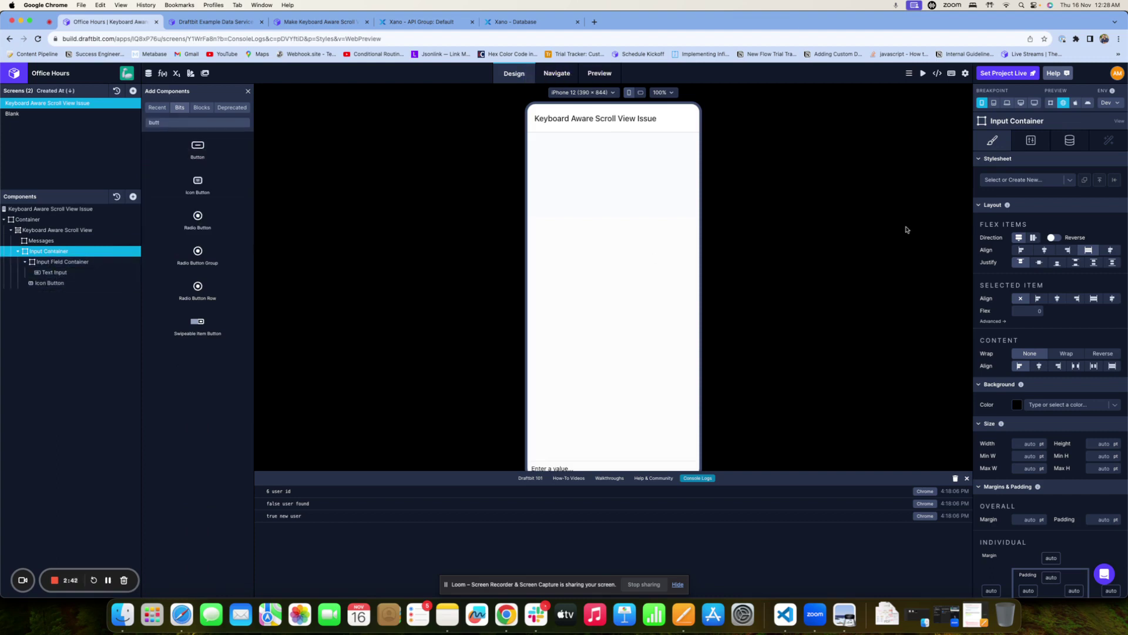
Set Input Container's direction to row so field and button sit side by side
click(1033, 238)
click(1034, 239)
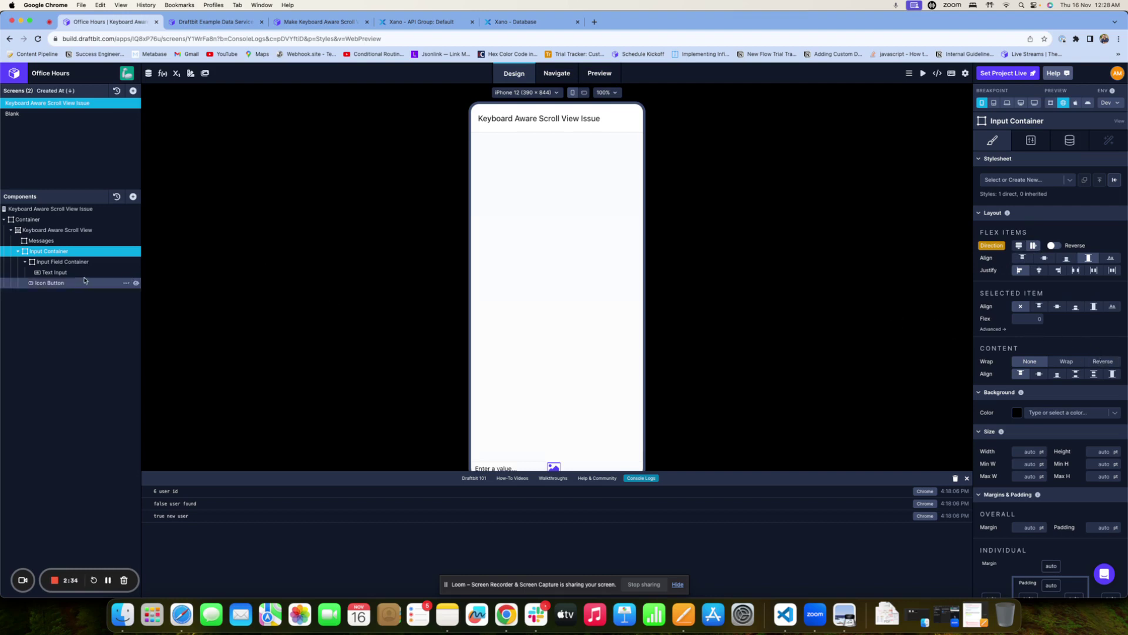
Give Input Field Container Flex 1 so the text field fills the row
click(66, 261)
click(66, 254)
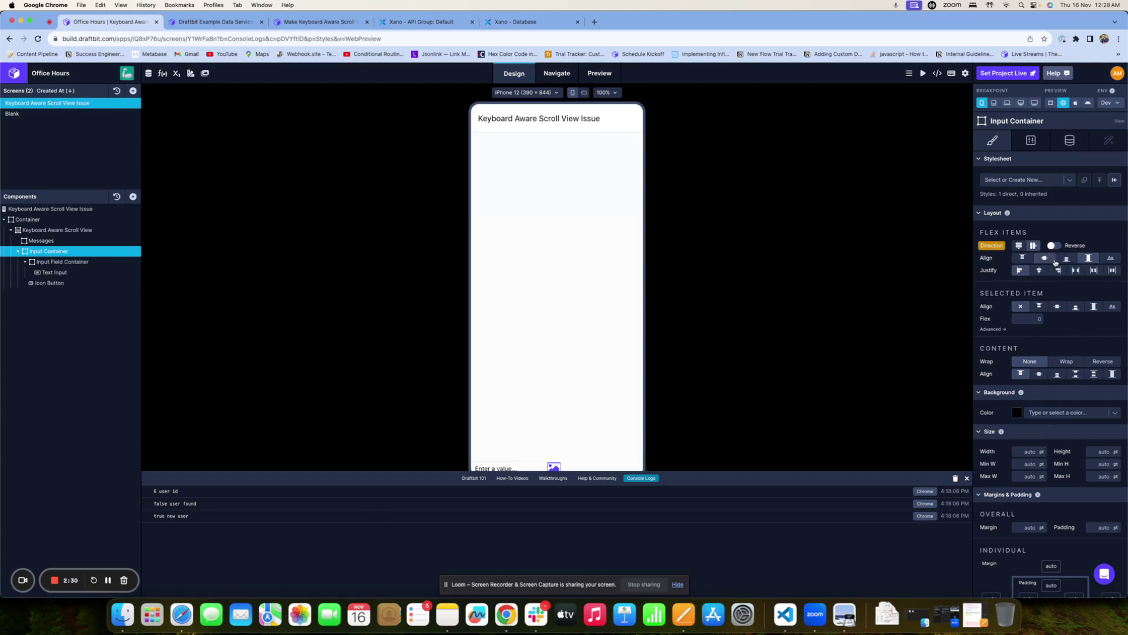
click(66, 261)
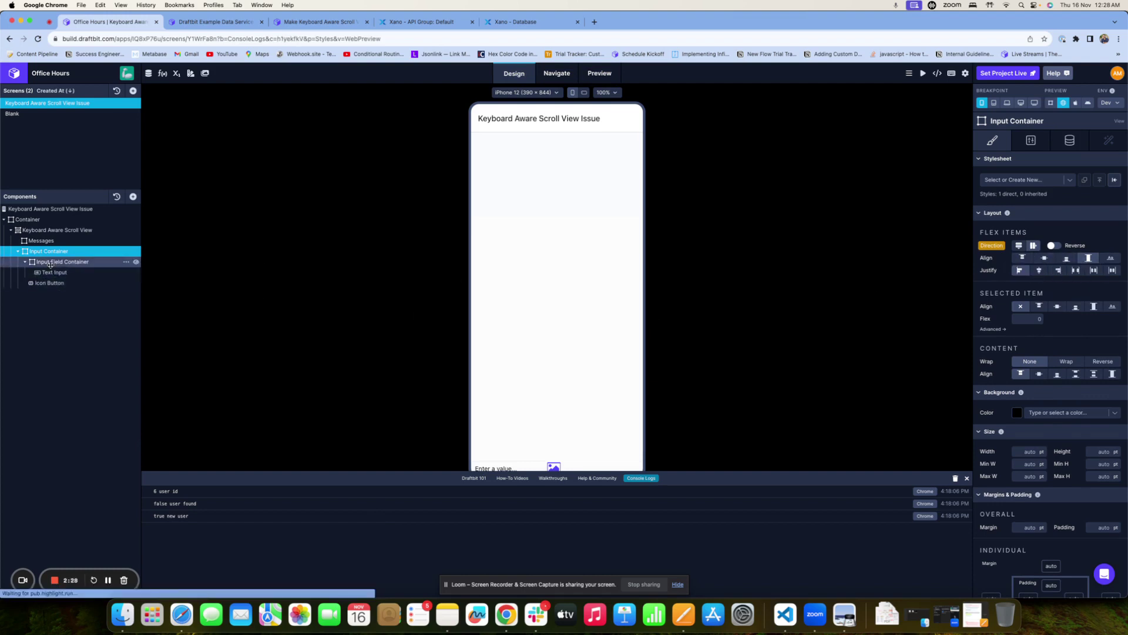
click(1023, 312)
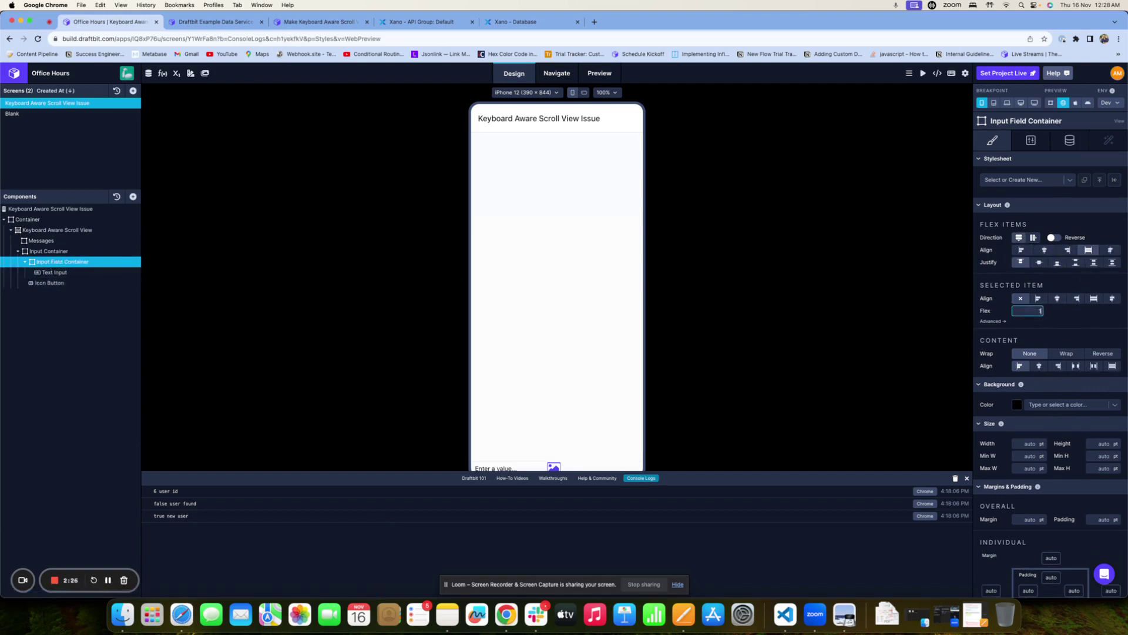
key(Return)
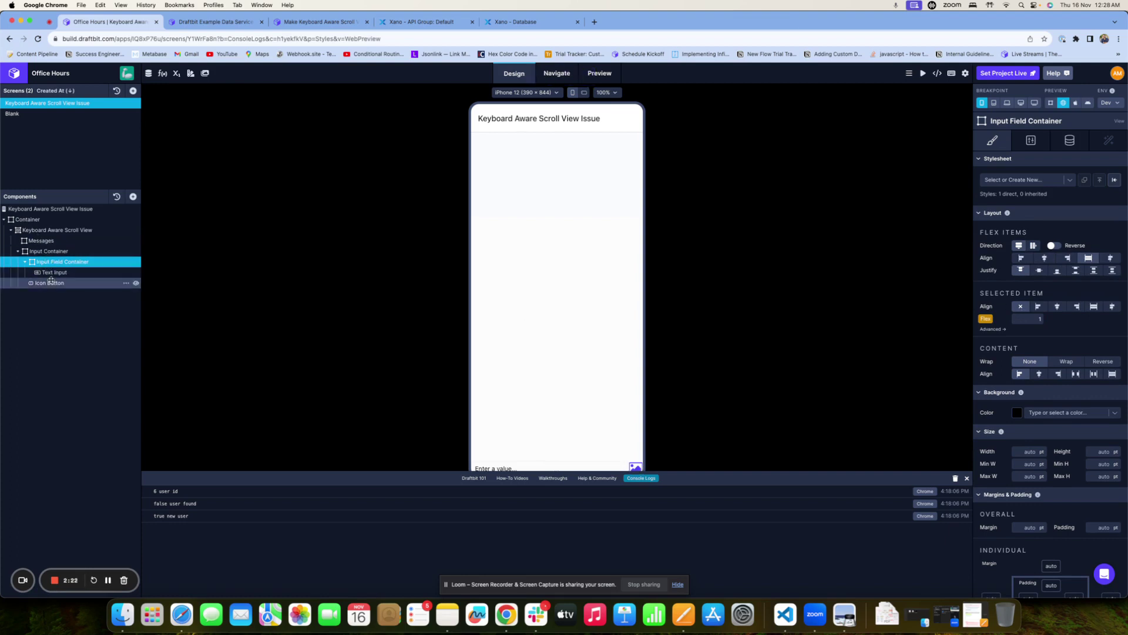
Give Input Container 20pt left/right padding and 10pt top/bottom padding
click(49, 251)
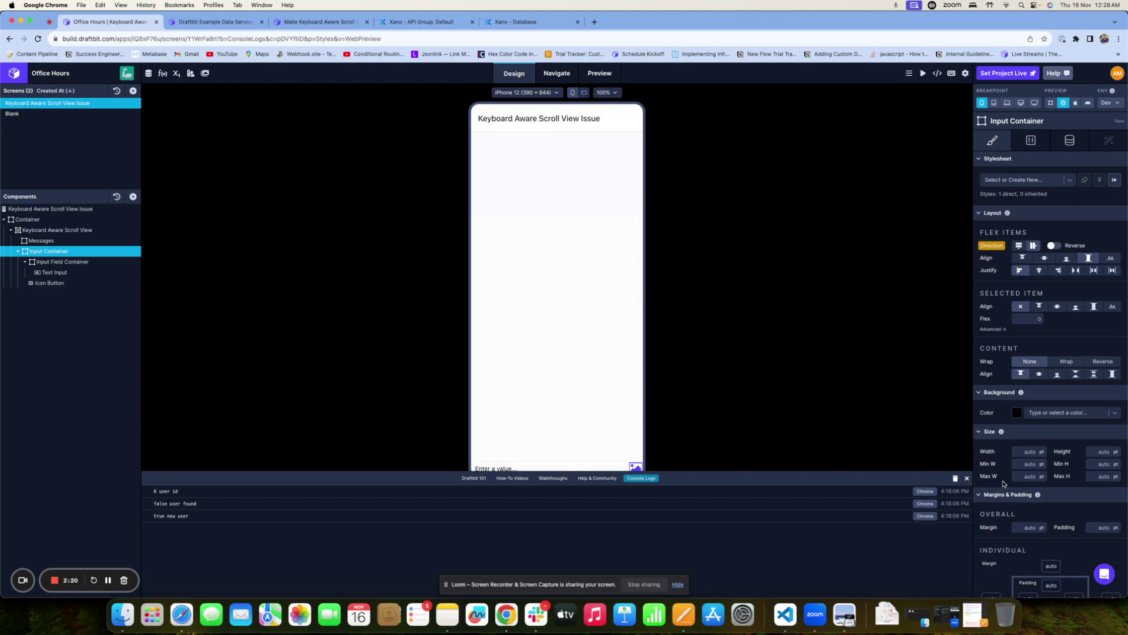
scroll(1028, 502, down, 5)
click(1027, 352)
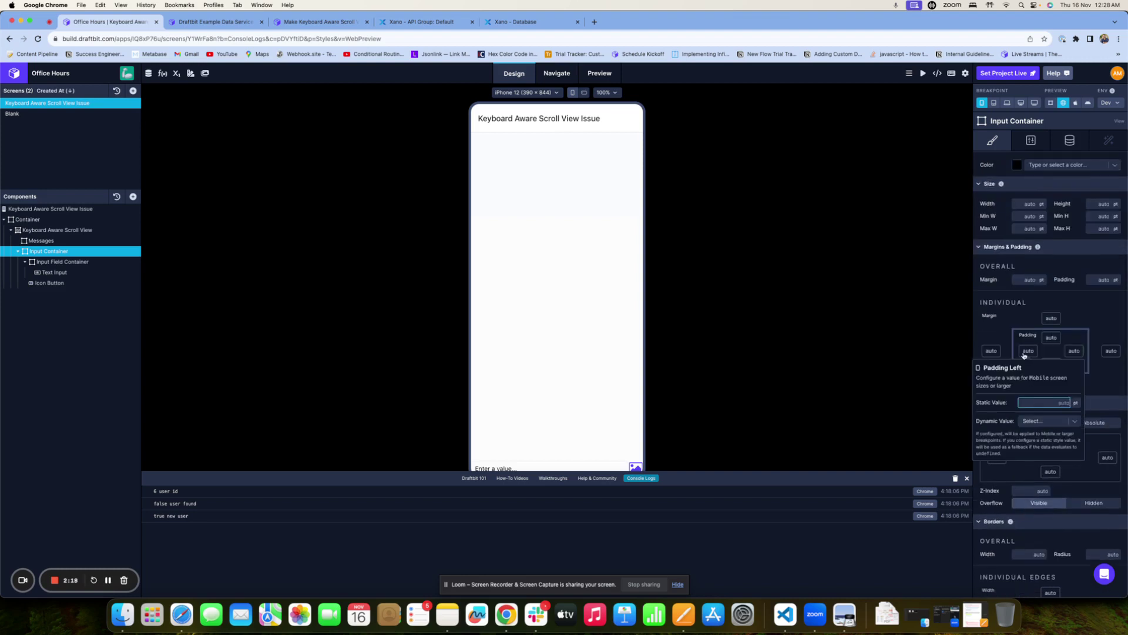
text(20)
key(Return)
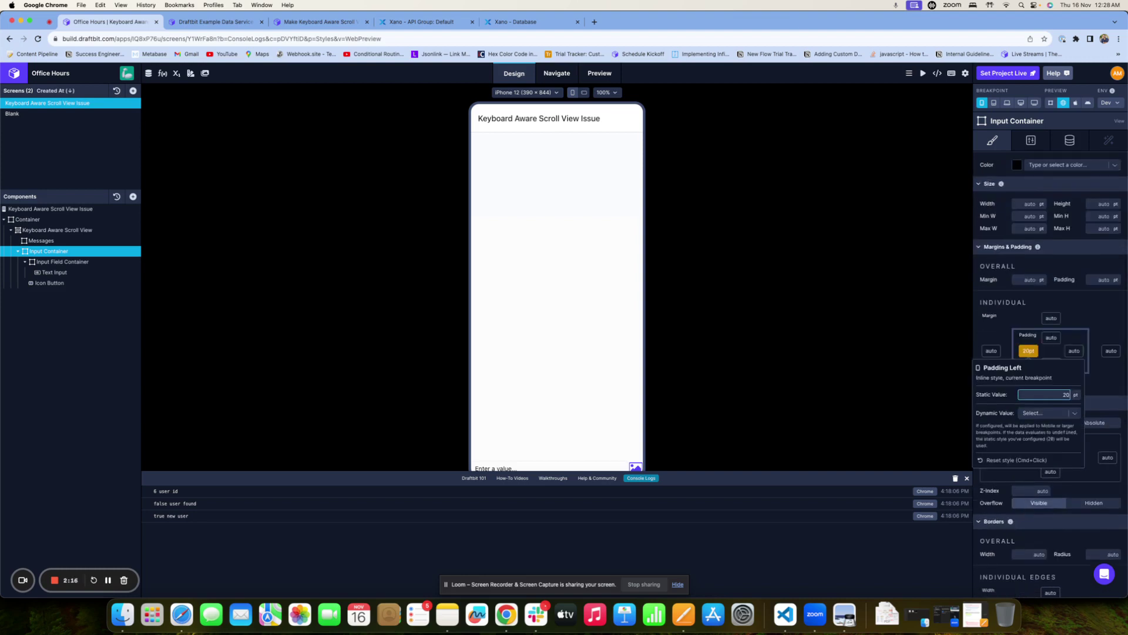
click(1074, 352)
text(20)
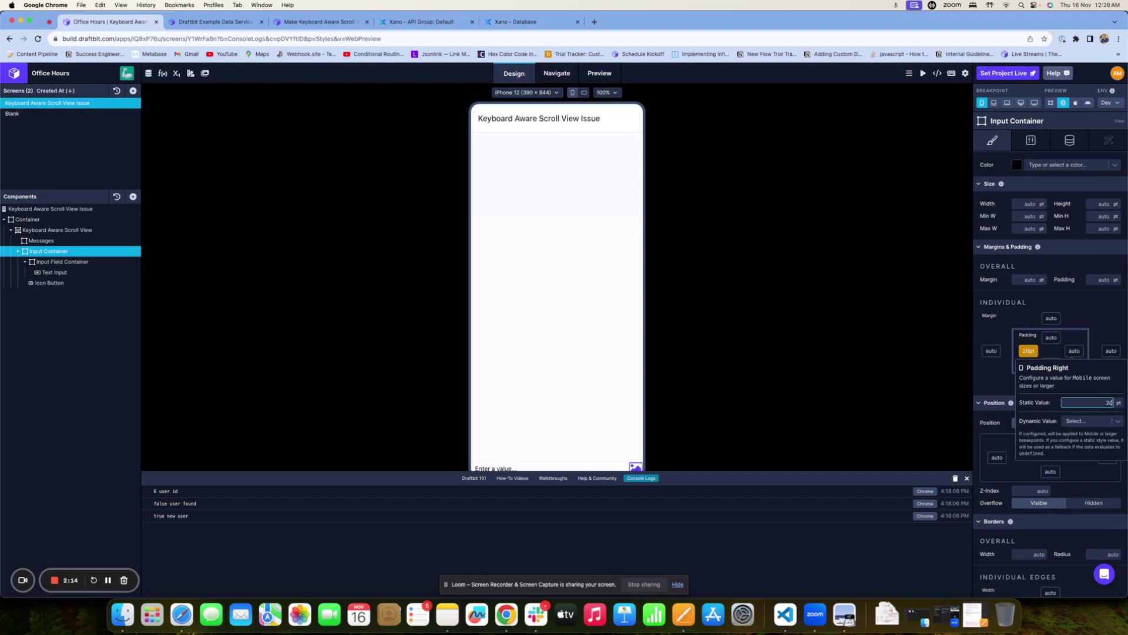
key(Return)
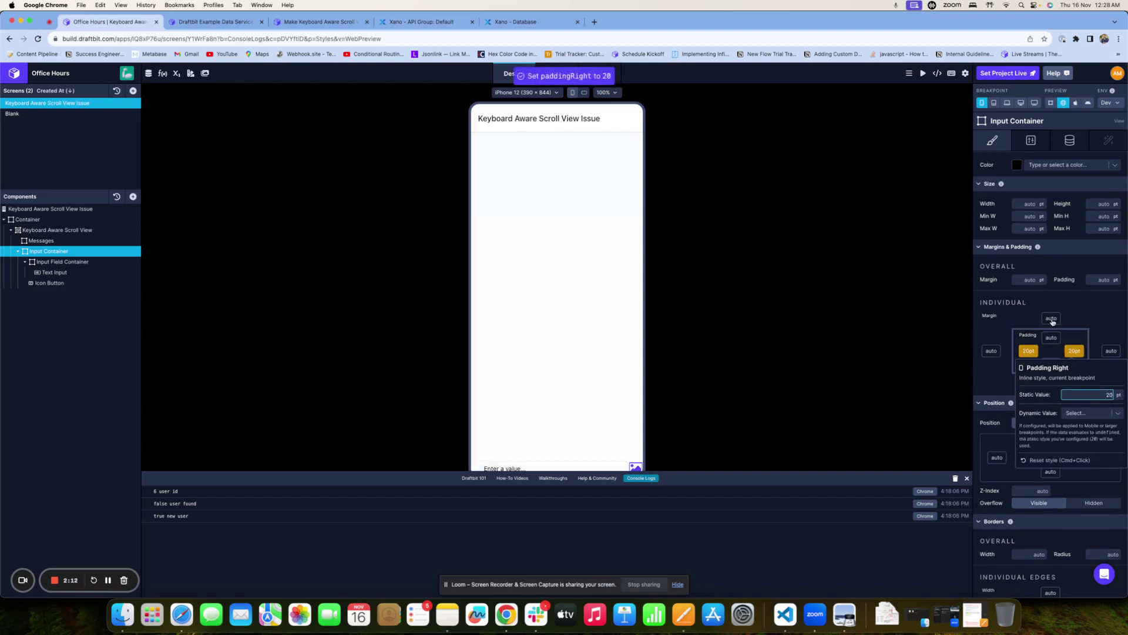
click(1051, 338)
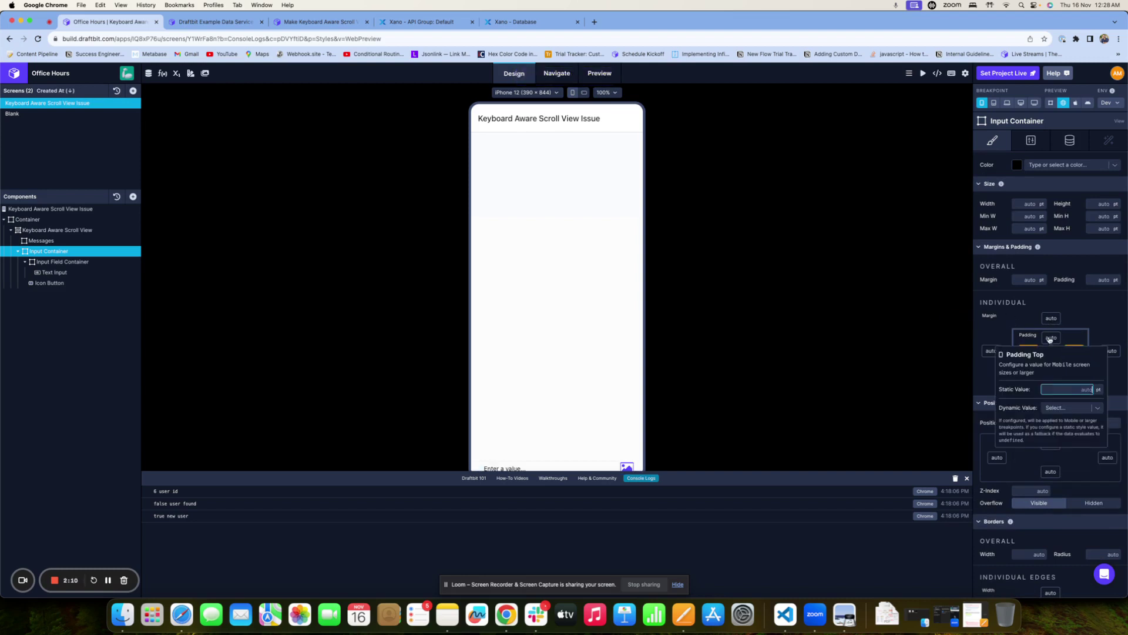
text(10)
key(Return)
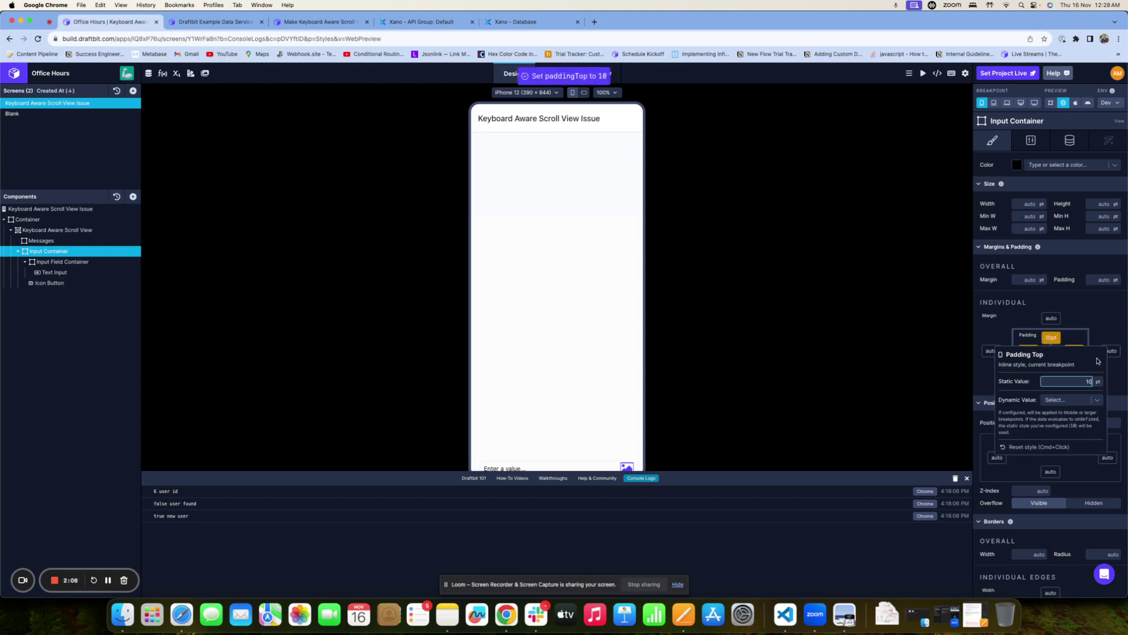
click(1096, 338)
click(1049, 364)
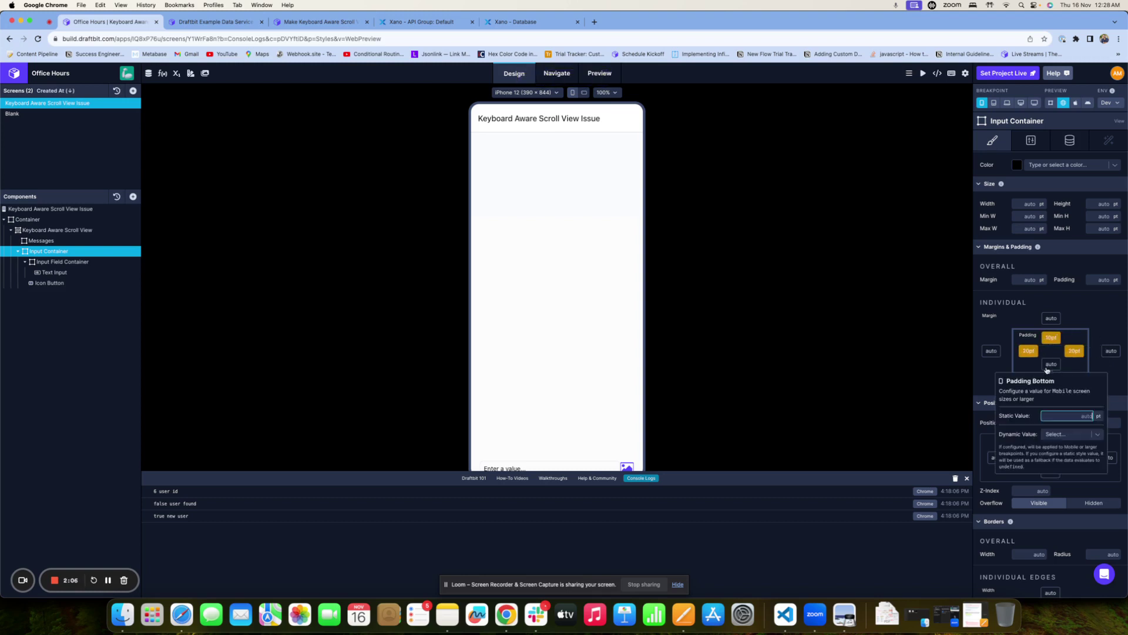
text(10)
click(678, 357)
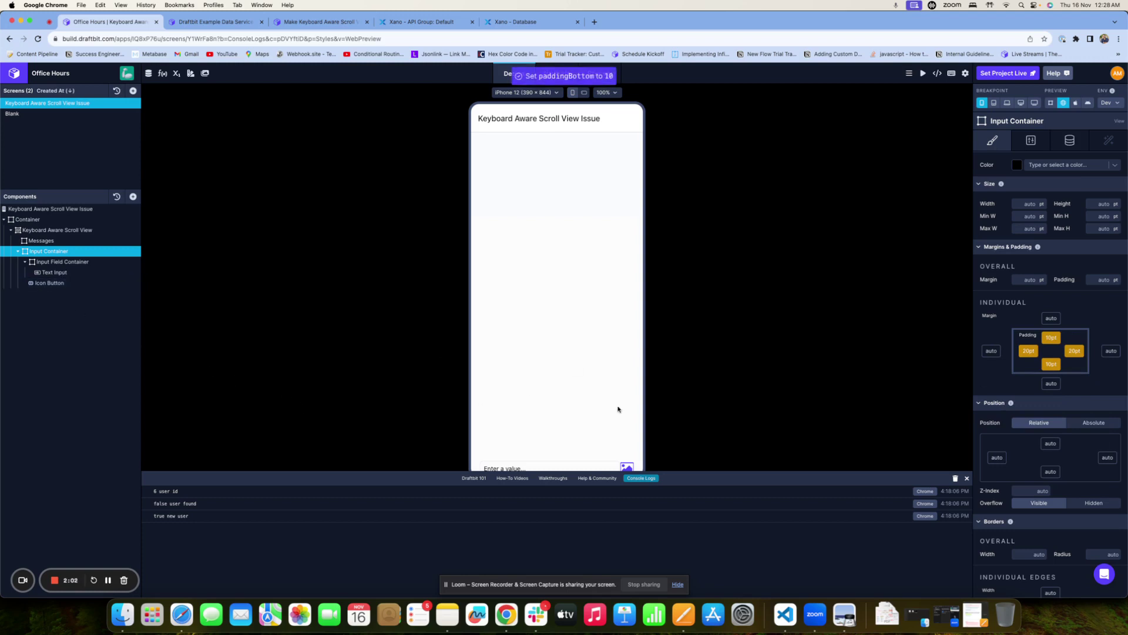
Set Input Container's Align Items to Center
click(966, 479)
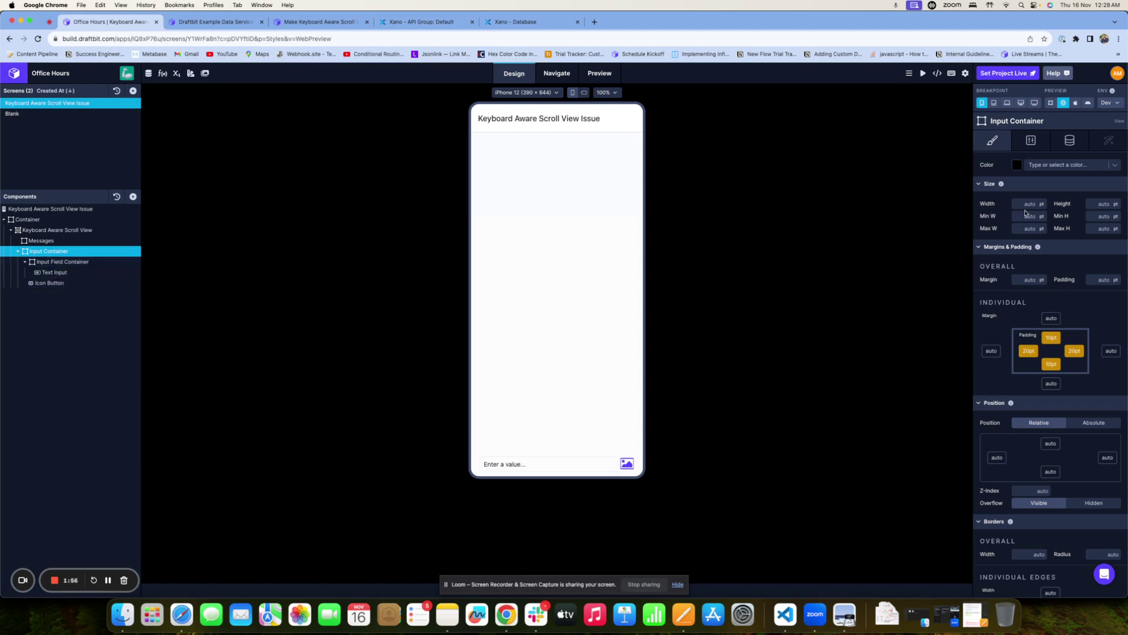
scroll(1049, 244, up, 5)
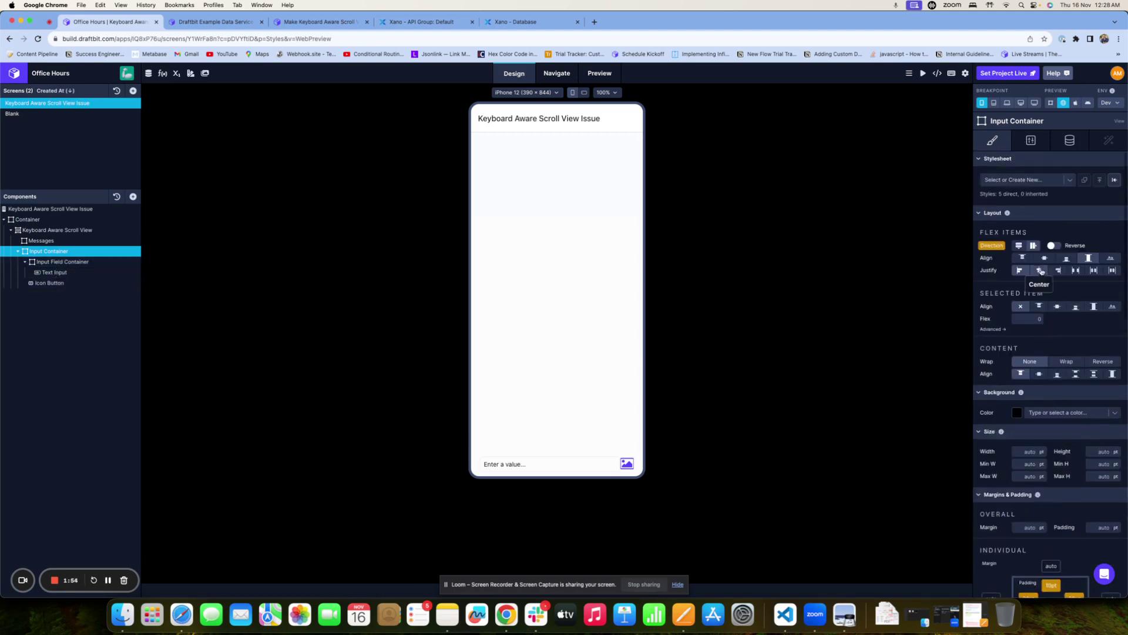
click(1045, 259)
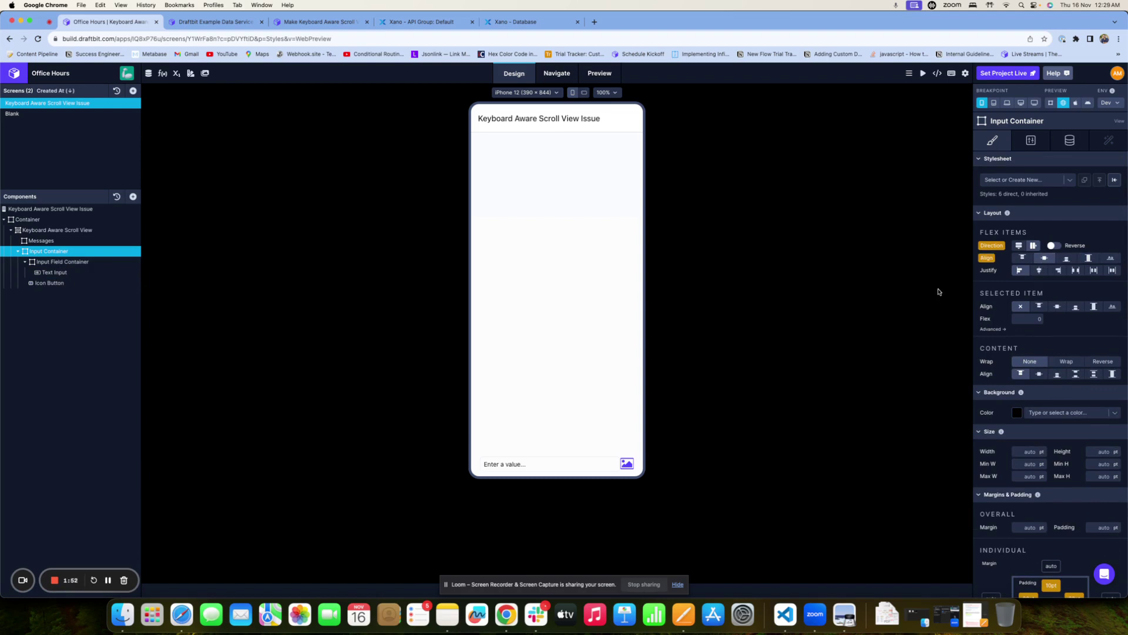
click(41, 284)
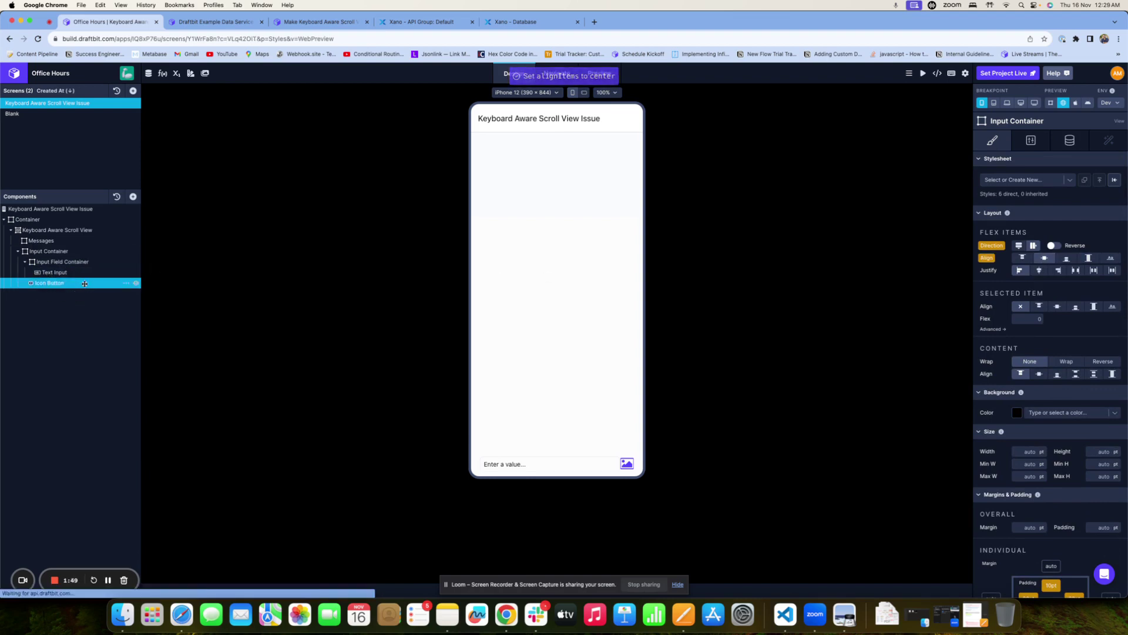
Give the Icon Button the paper-plane send icon in the Error colour
click(1032, 143)
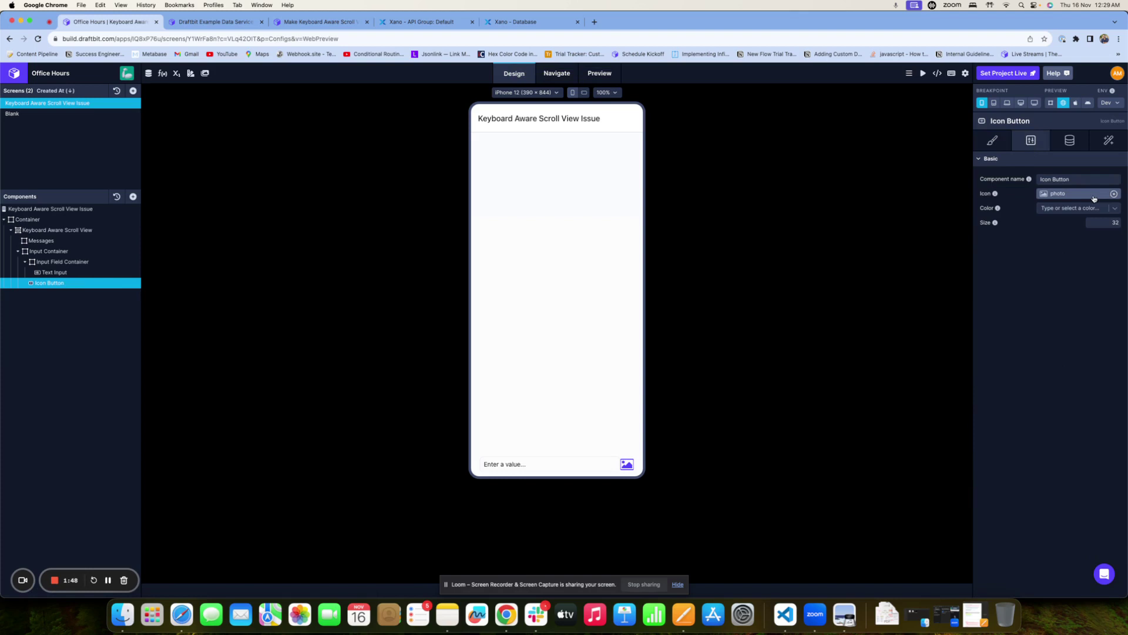
click(1076, 196)
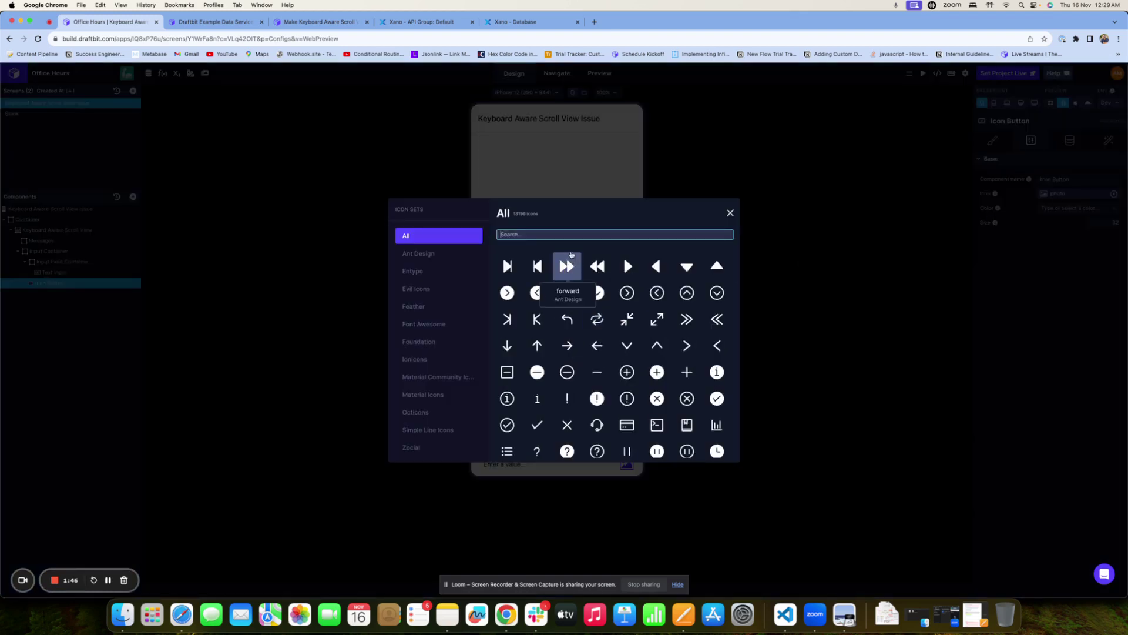
text(send)
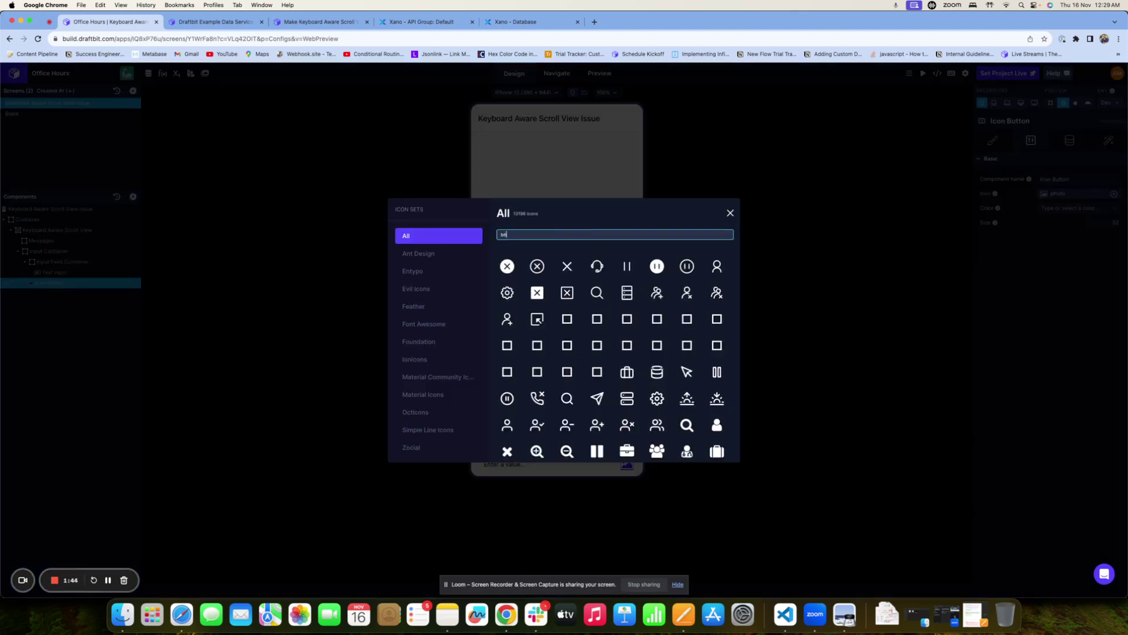
click(508, 266)
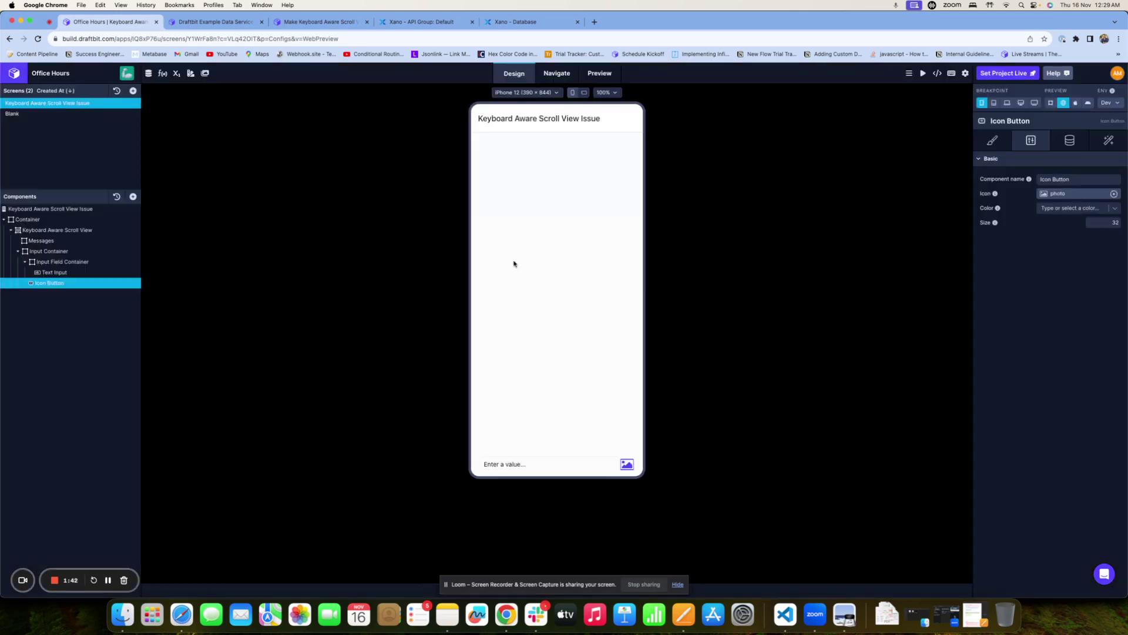
click(1068, 209)
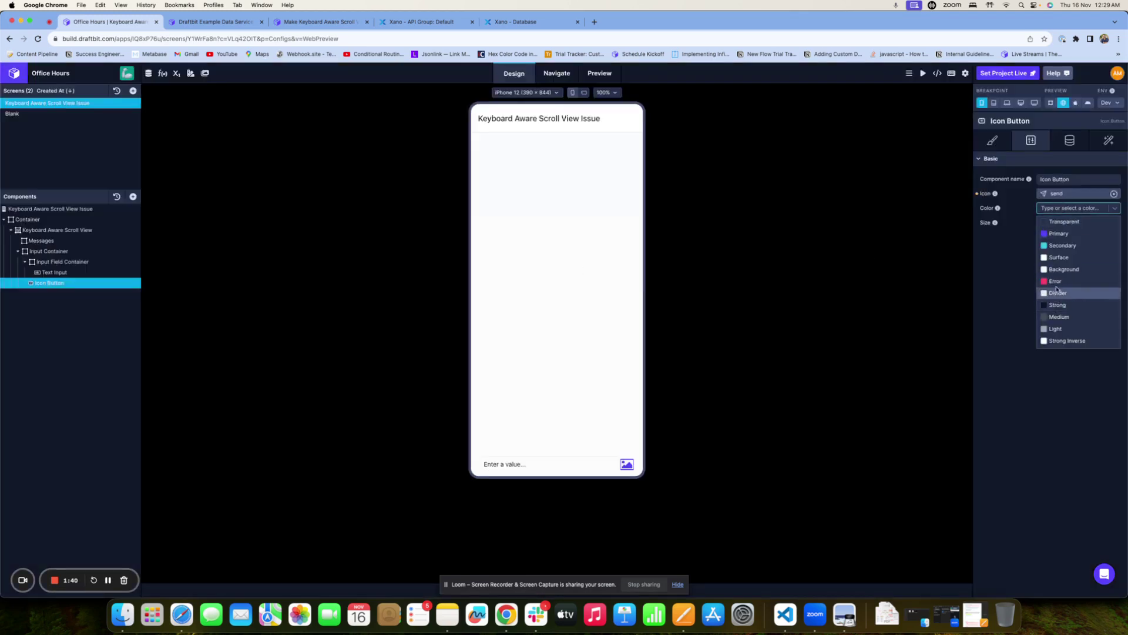
click(1057, 281)
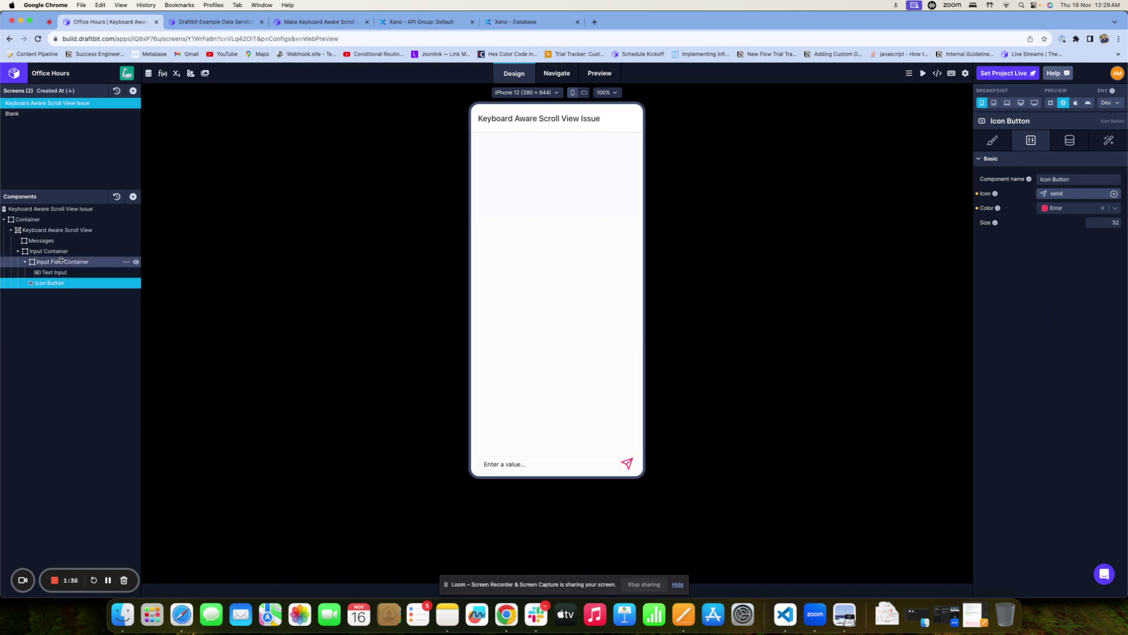
Add a Fetch inside Messages with a List nested under it
click(52, 241)
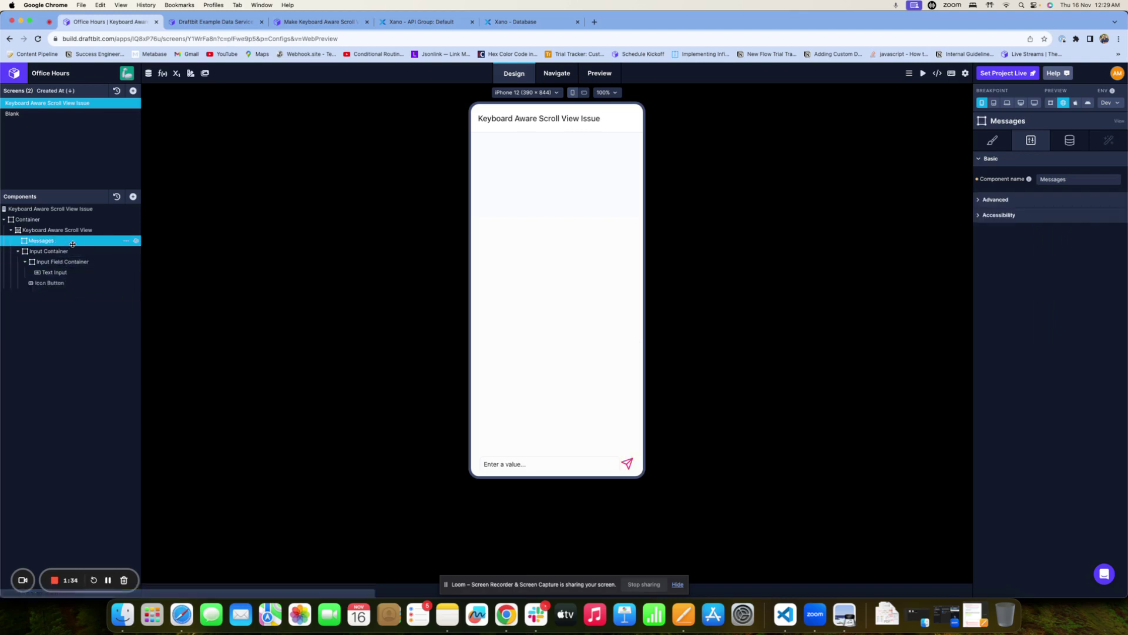
click(133, 195)
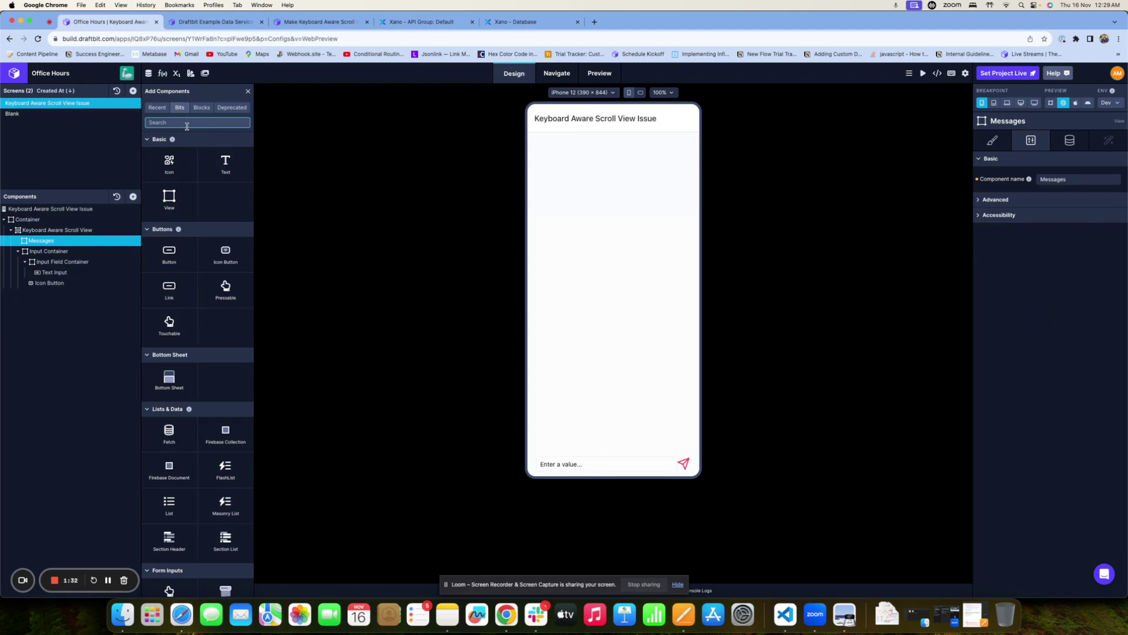
text(fet)
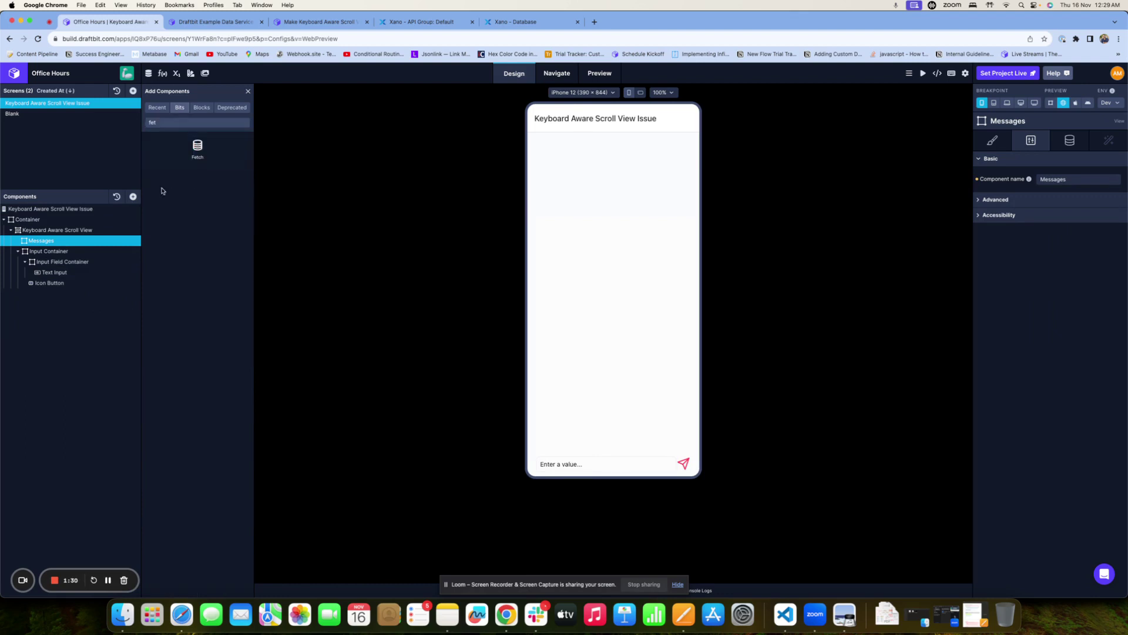
key(Return)
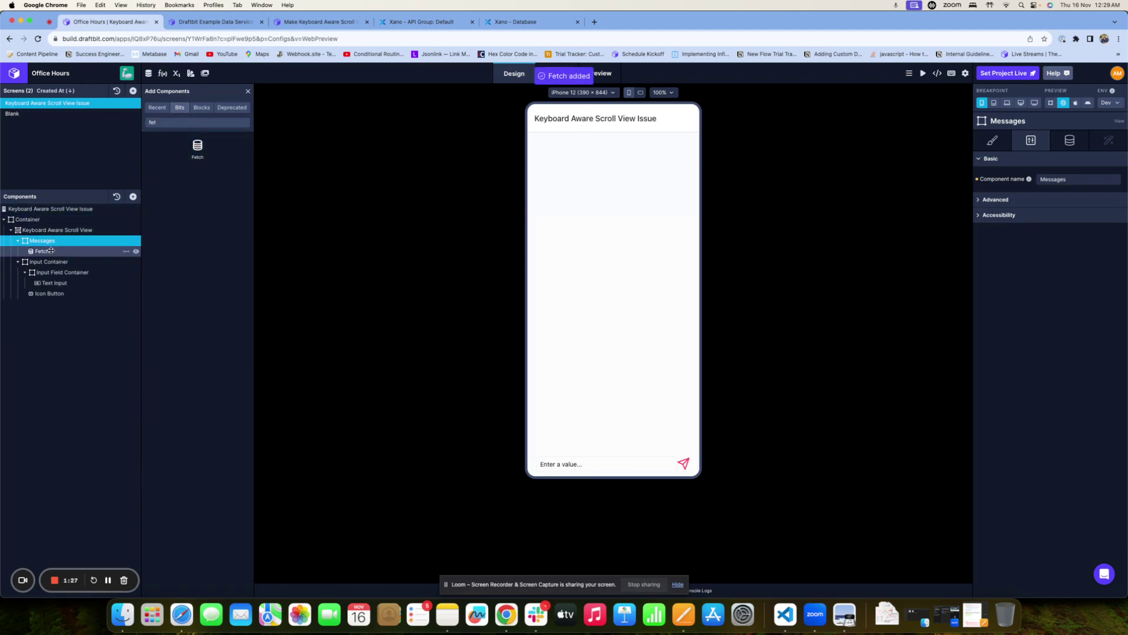
click(51, 252)
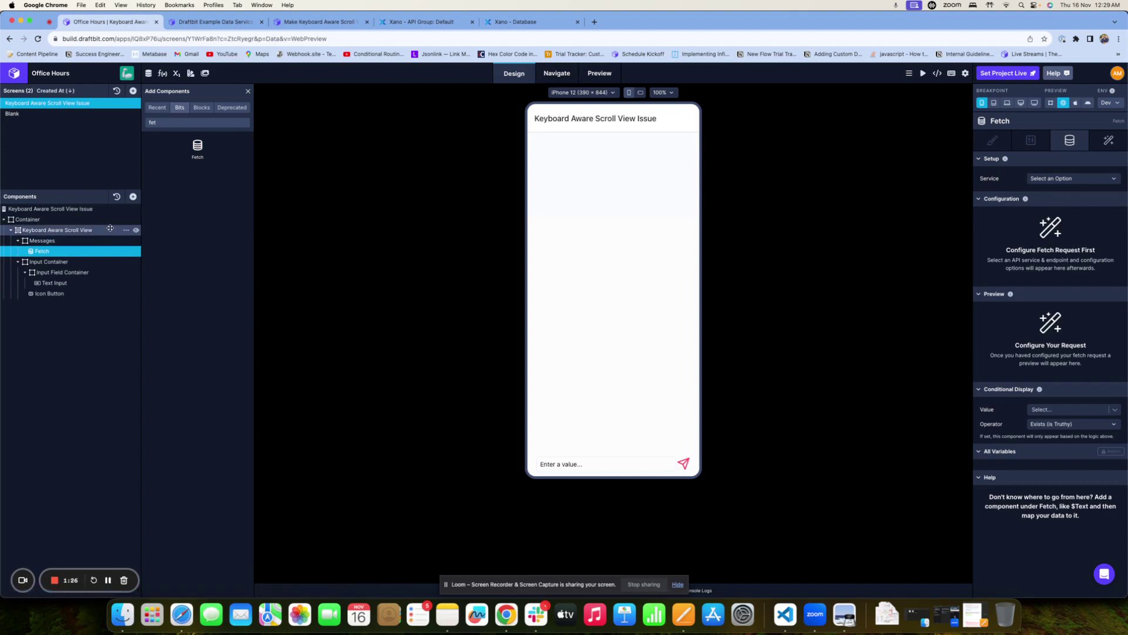
click(164, 124)
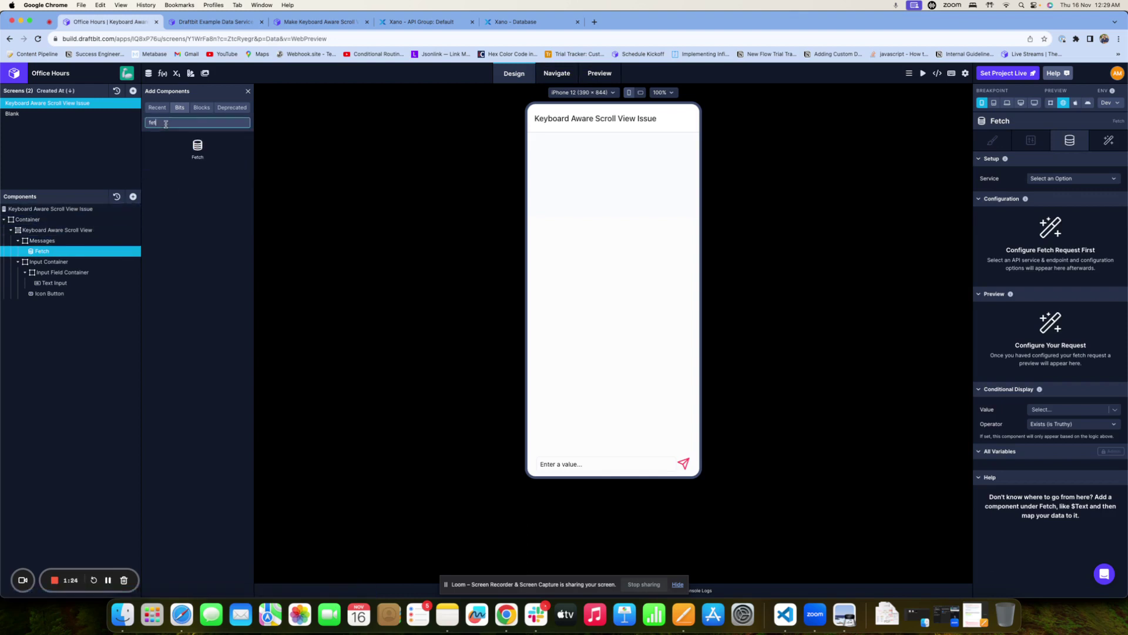
text(list)
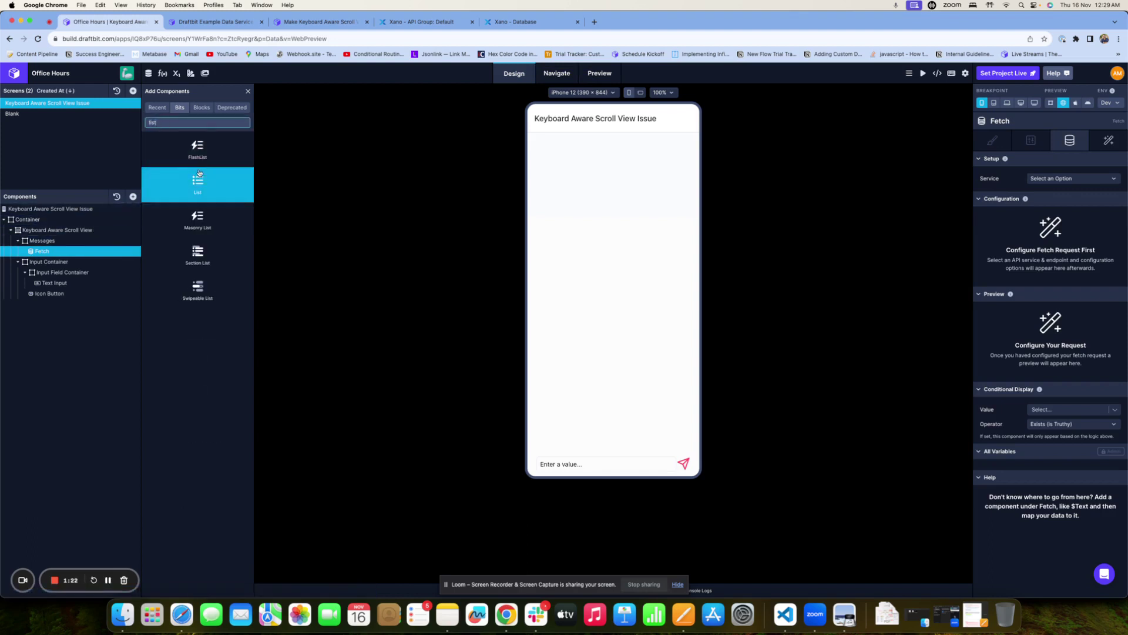
drag(204, 179, 87, 245)
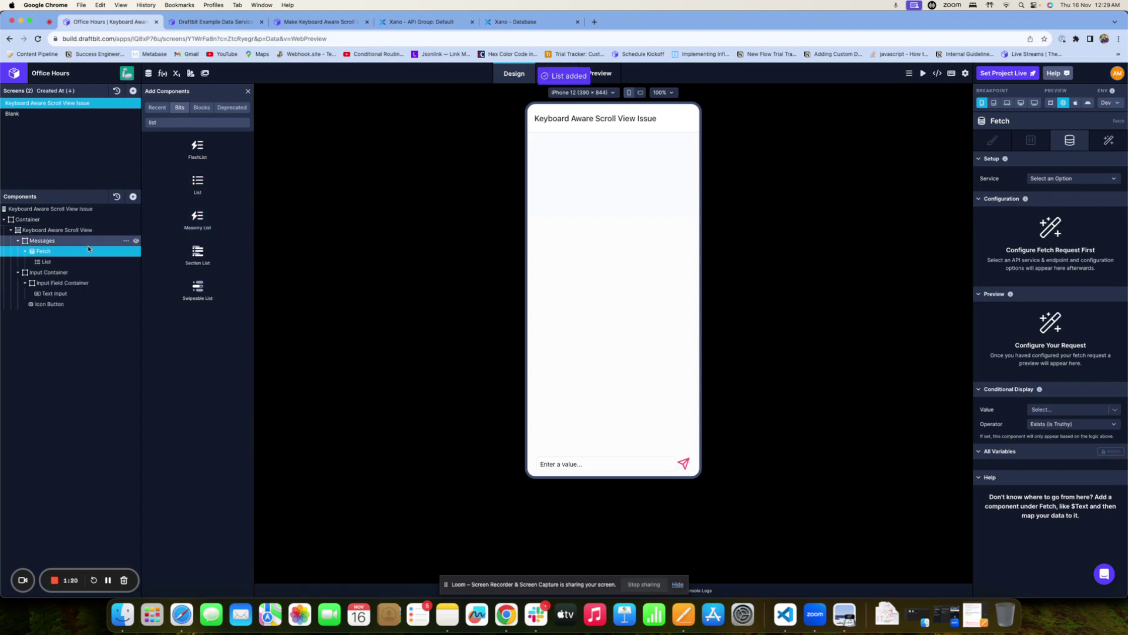
Point the Fetch at Example Data (REST)'s Authors (GET) endpoint
click(44, 251)
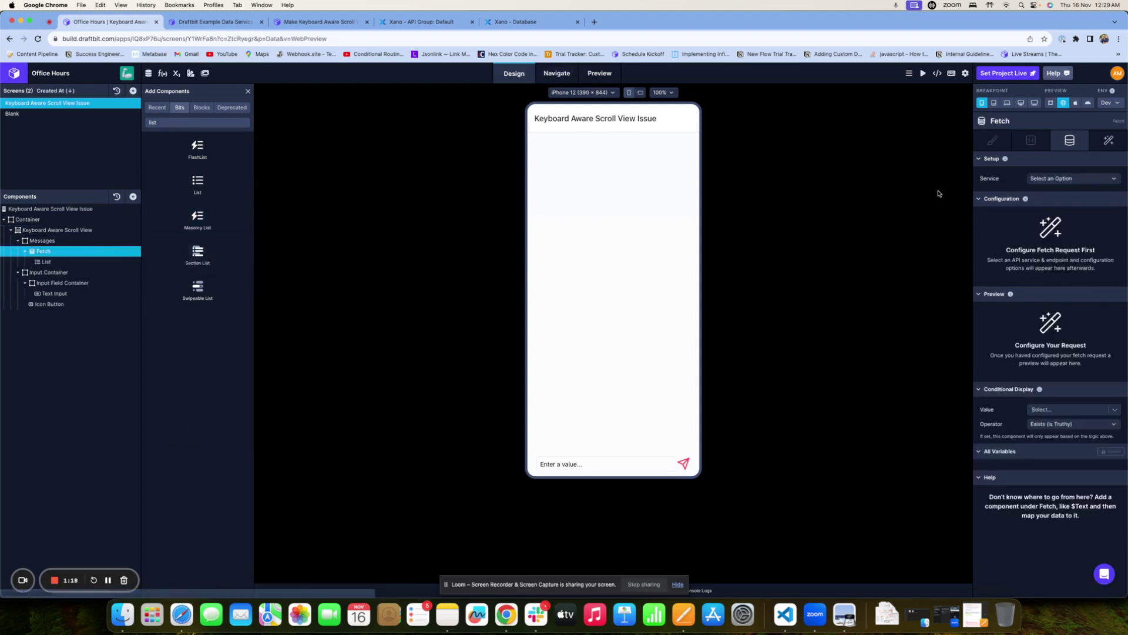
click(1063, 178)
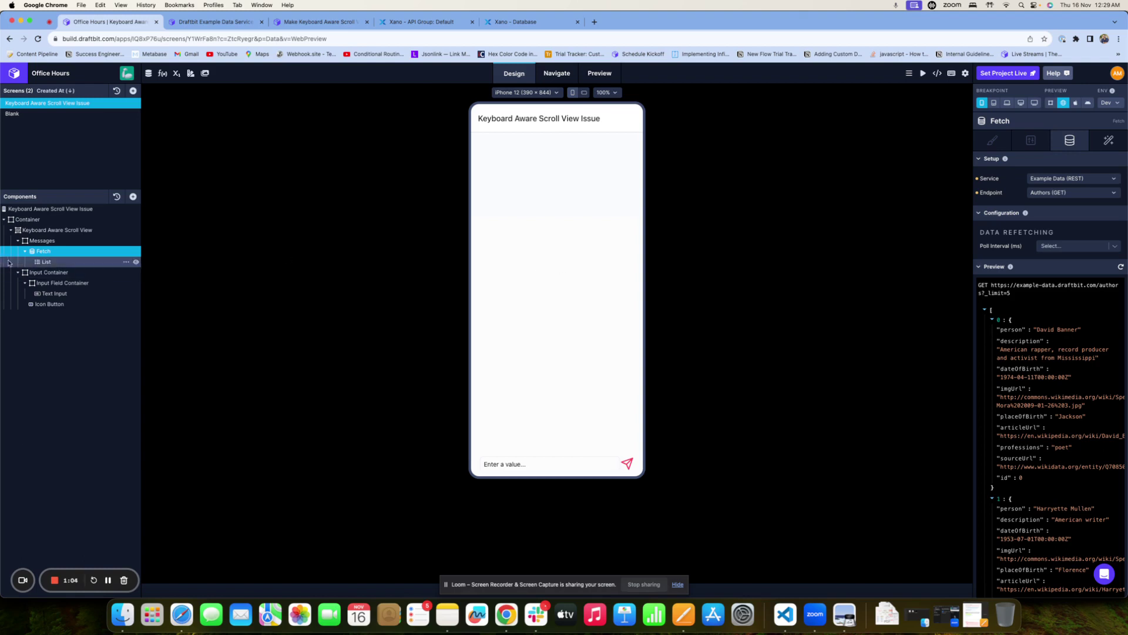
click(46, 262)
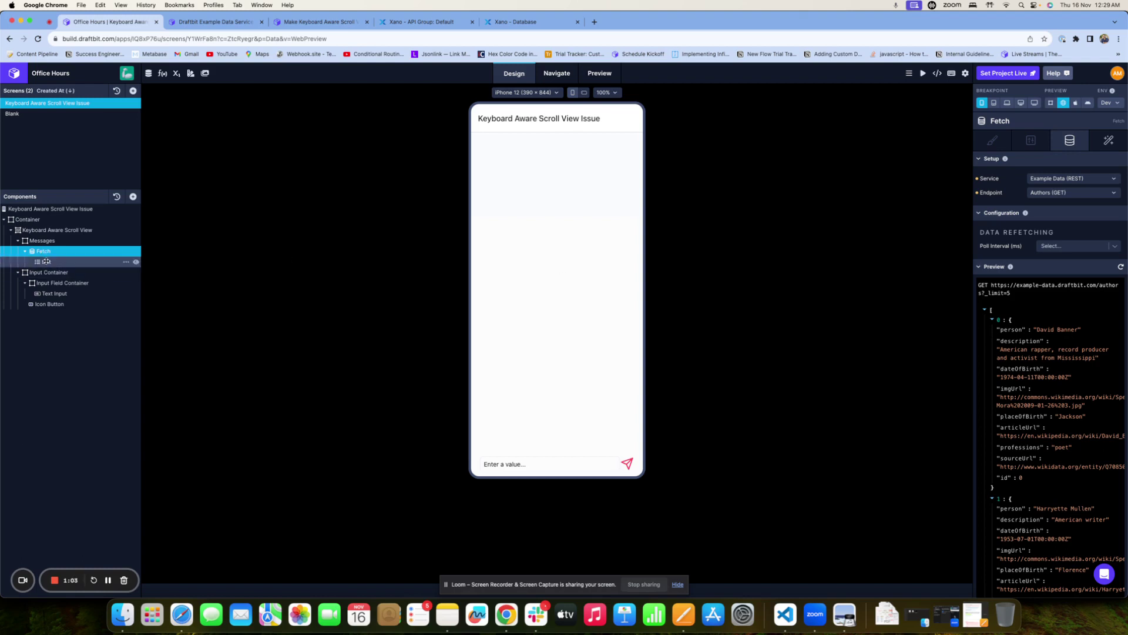
Add a View with Text to the List and feed it the top-level response
click(133, 211)
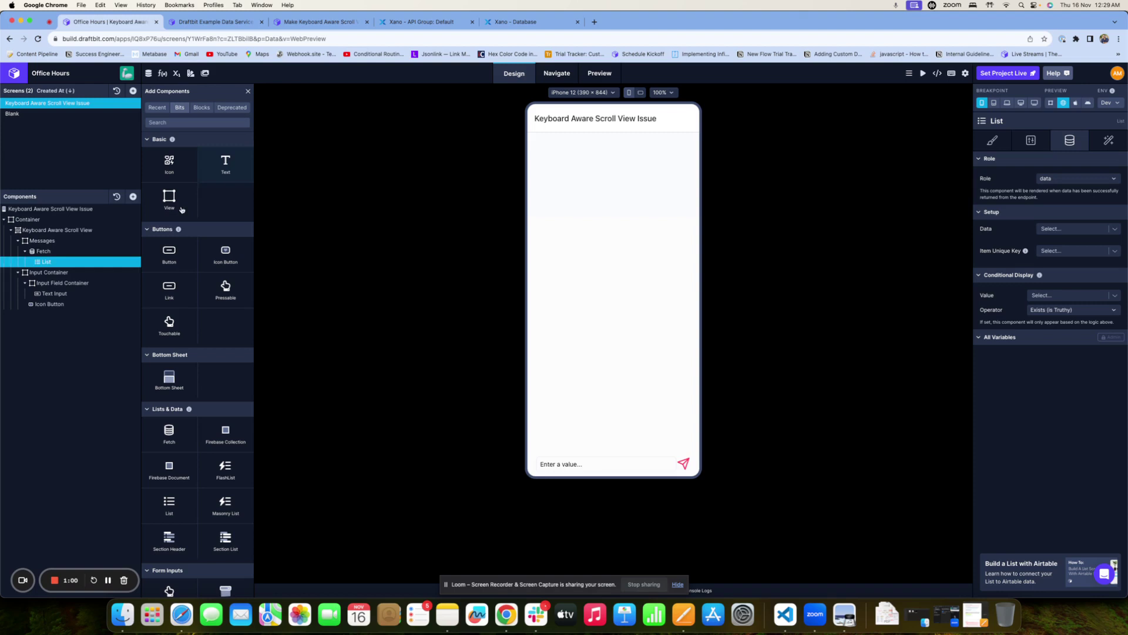
drag(169, 204, 55, 271)
click(55, 272)
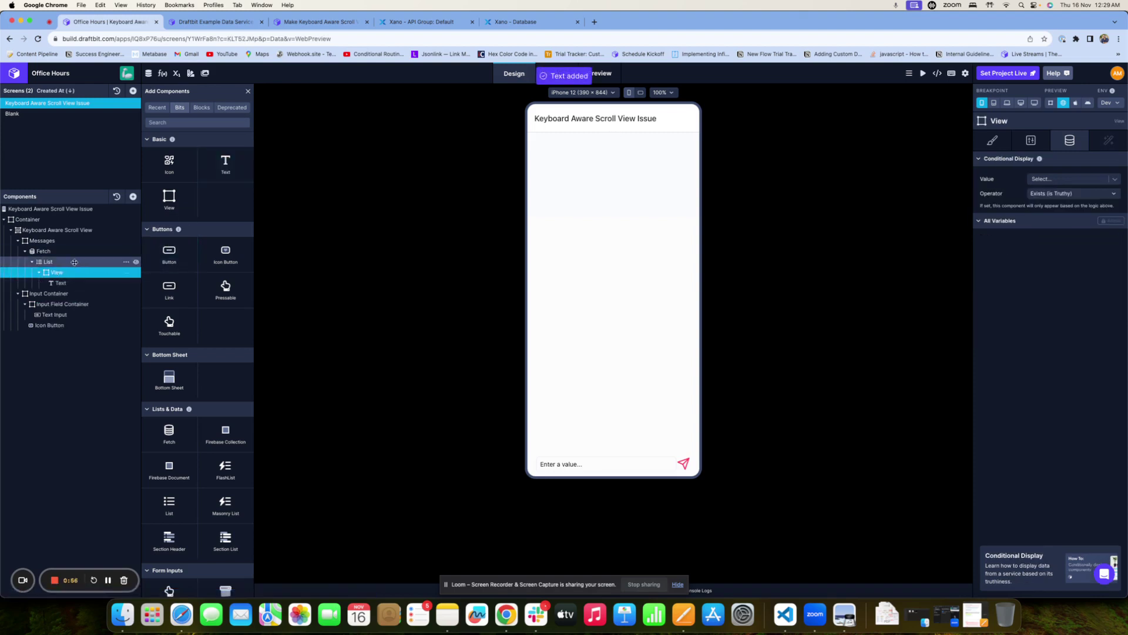
click(48, 261)
click(1054, 229)
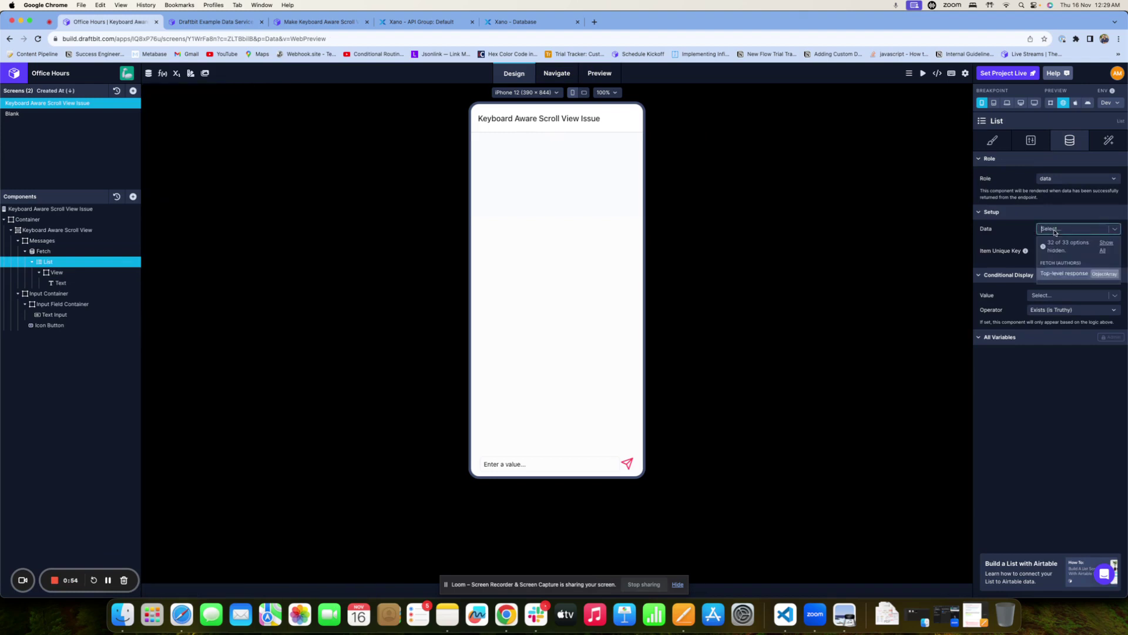
click(1064, 275)
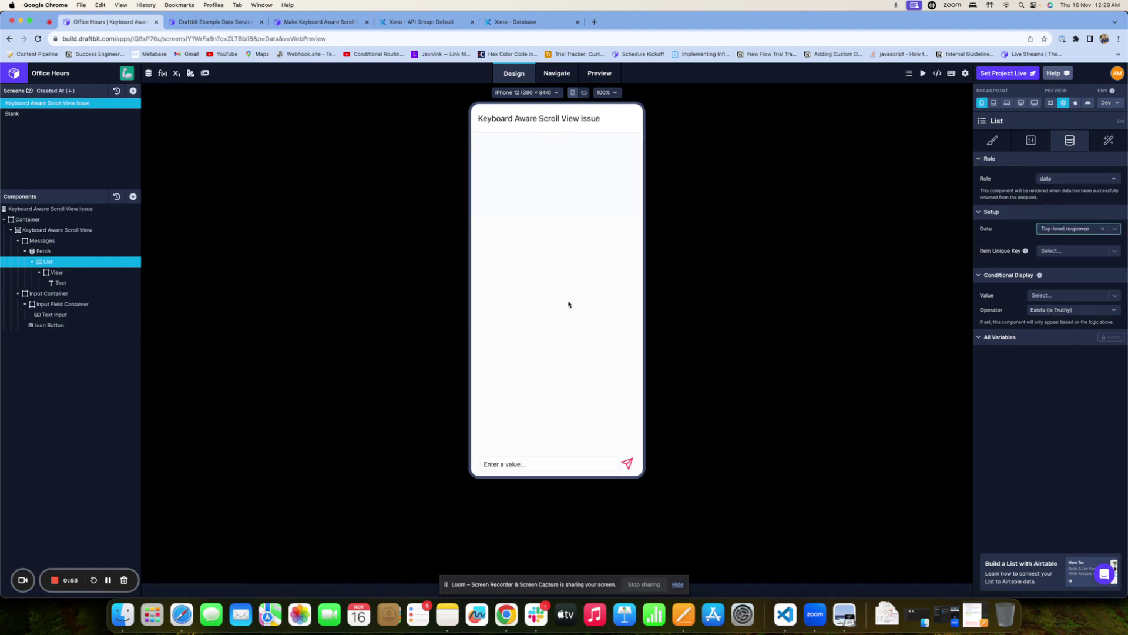
Set the Text to {{name}} bound to each author's person field
click(62, 283)
click(1047, 180)
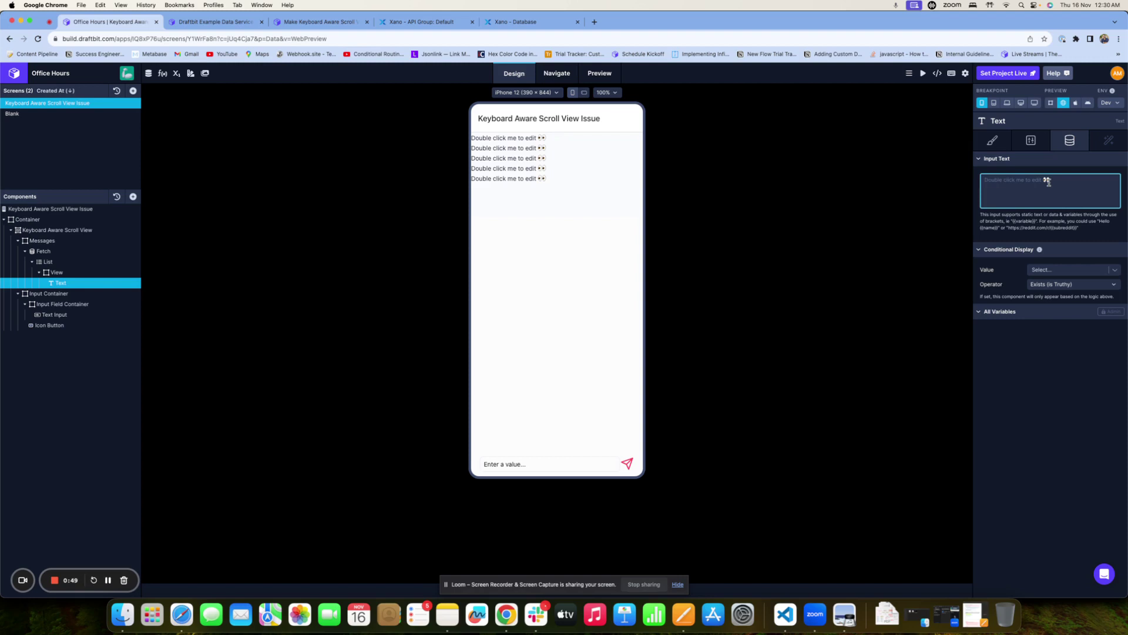
text({{name)
click(1049, 218)
click(1051, 272)
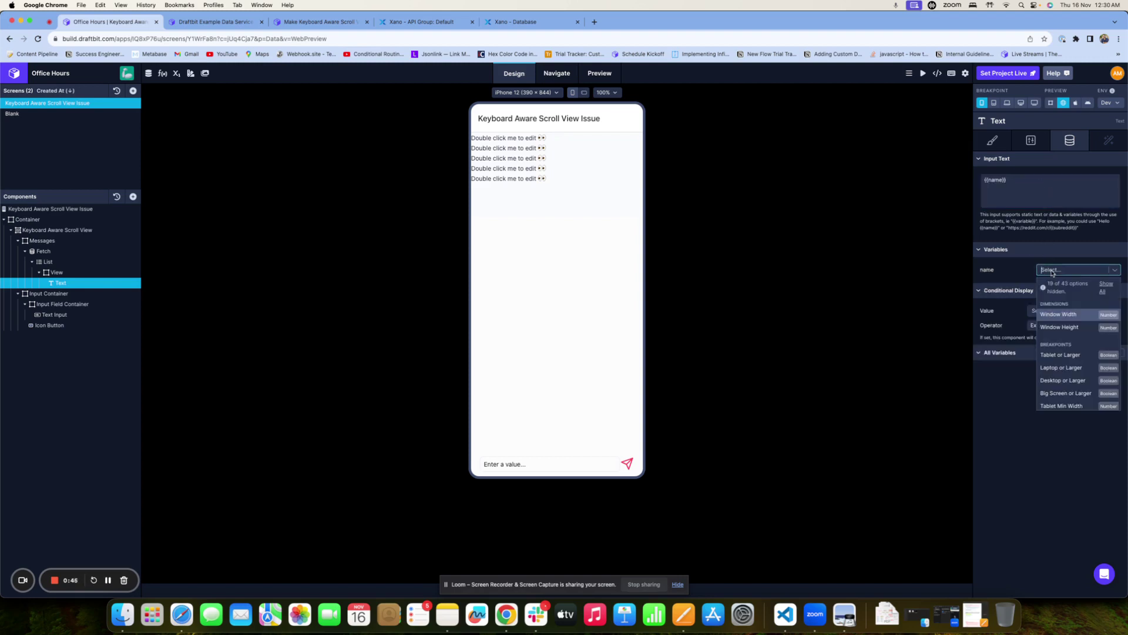
text(person)
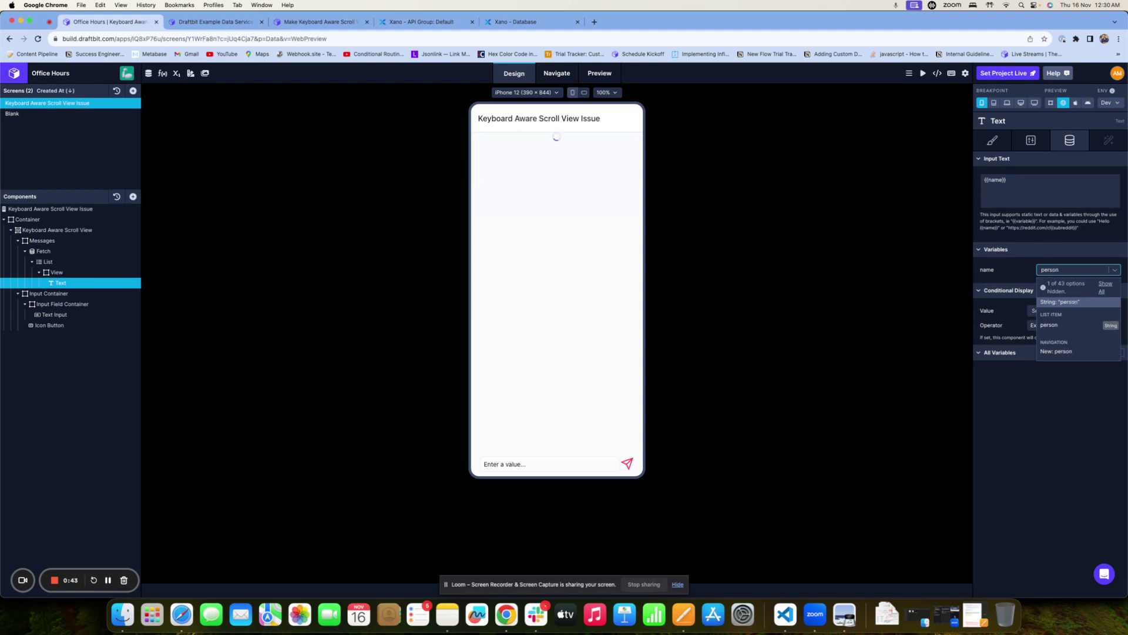
click(1058, 326)
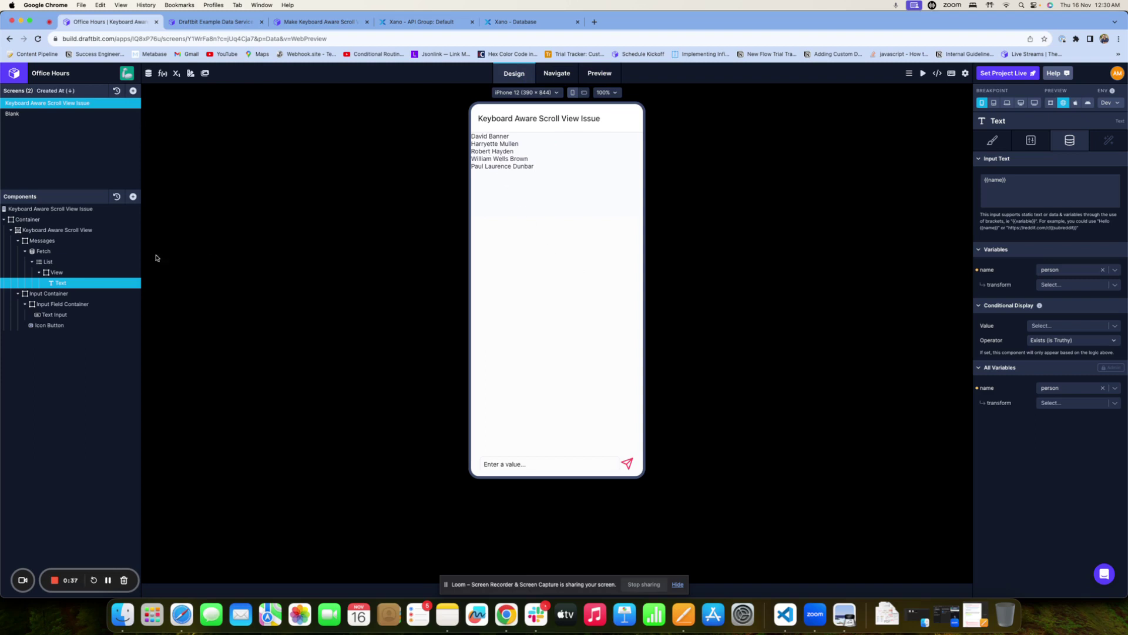
Switch on Inverted in the List configs and inspect the Fetch response
click(79, 263)
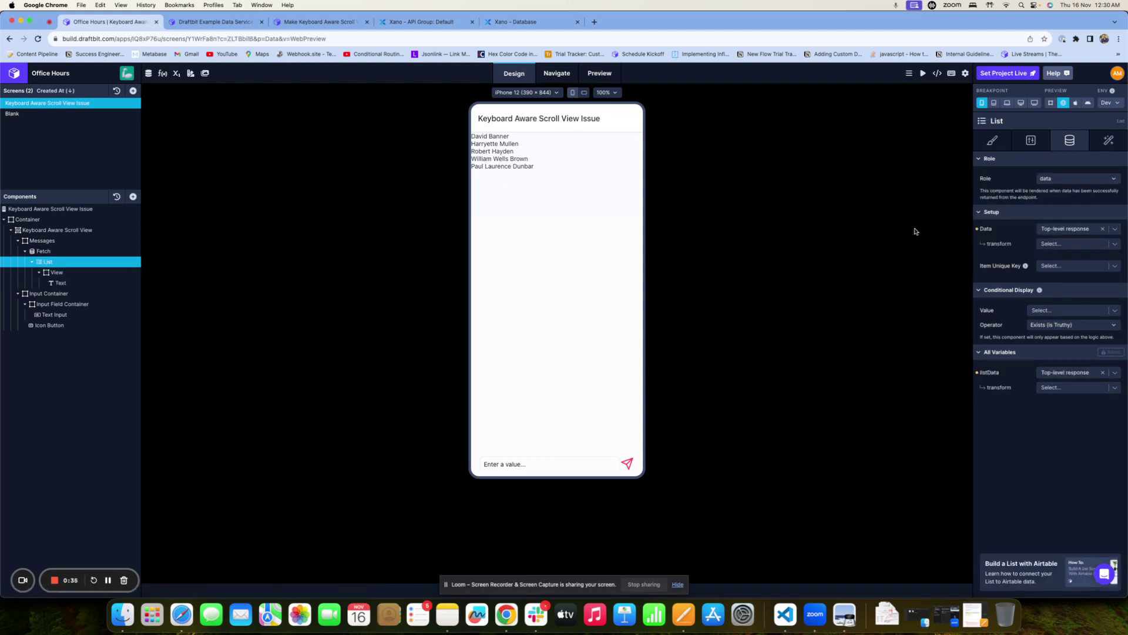
click(1032, 141)
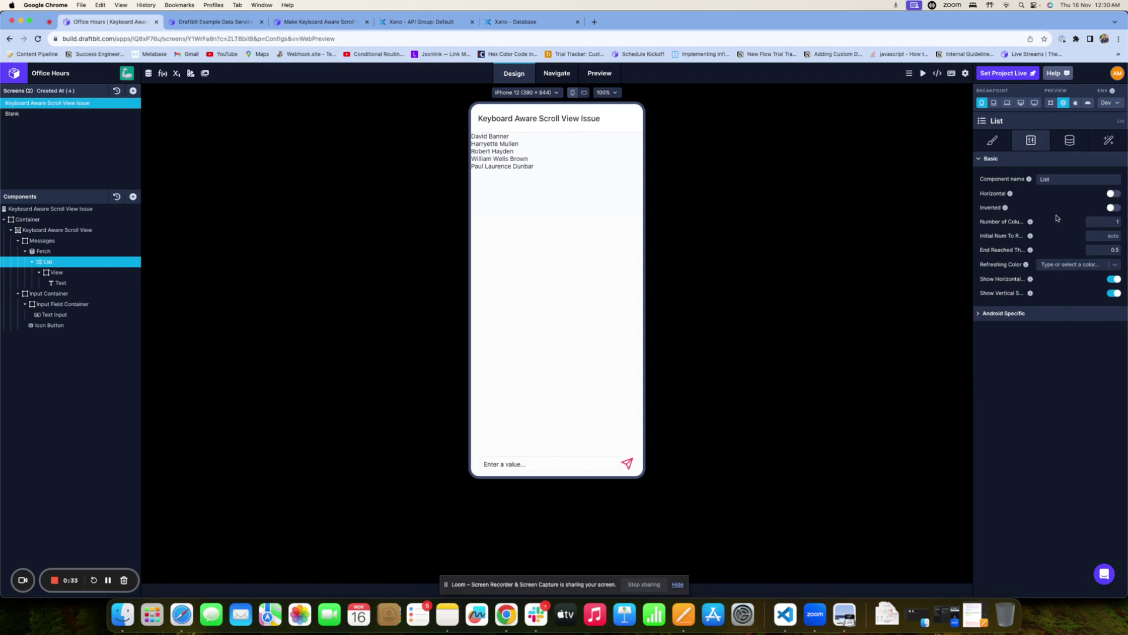
click(1115, 209)
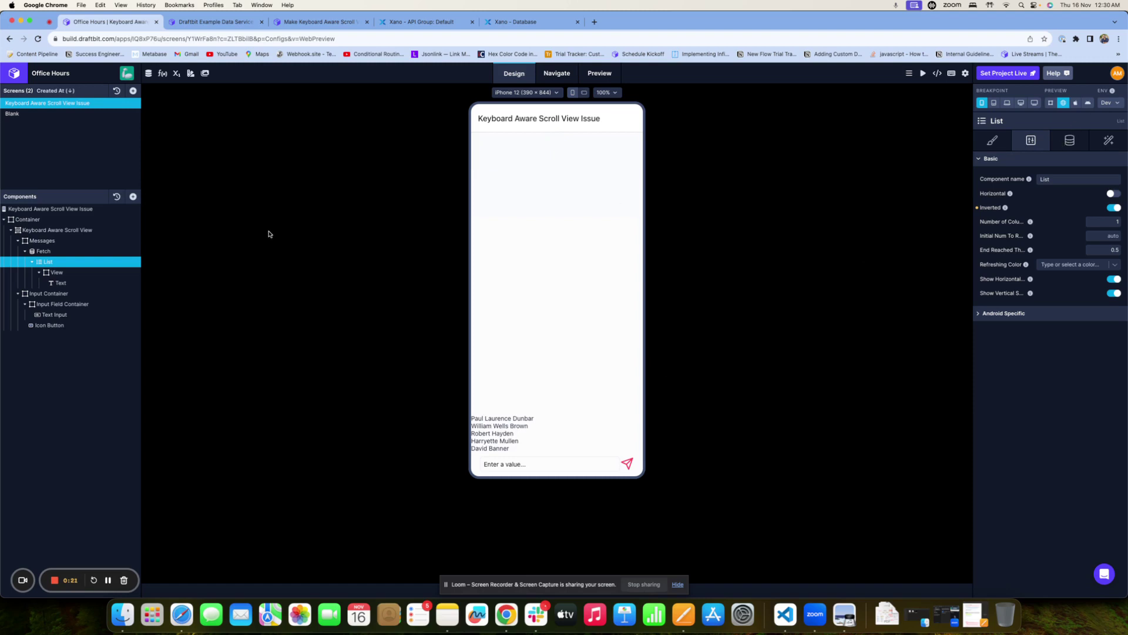
click(44, 251)
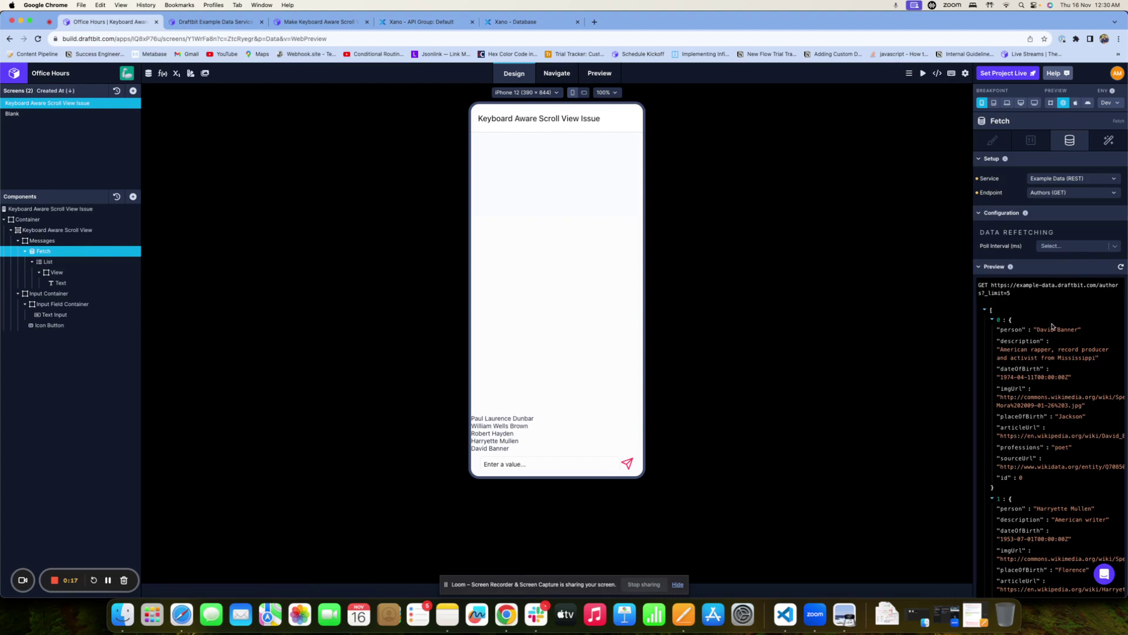
scroll(1027, 398, down, 5)
scroll(1046, 508, down, 5)
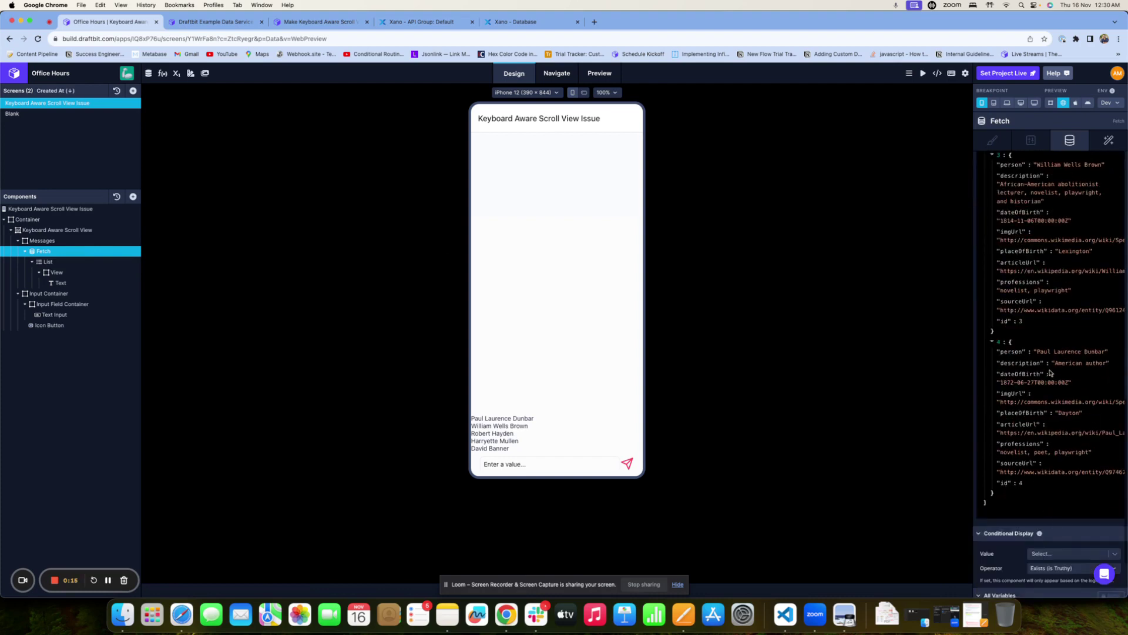